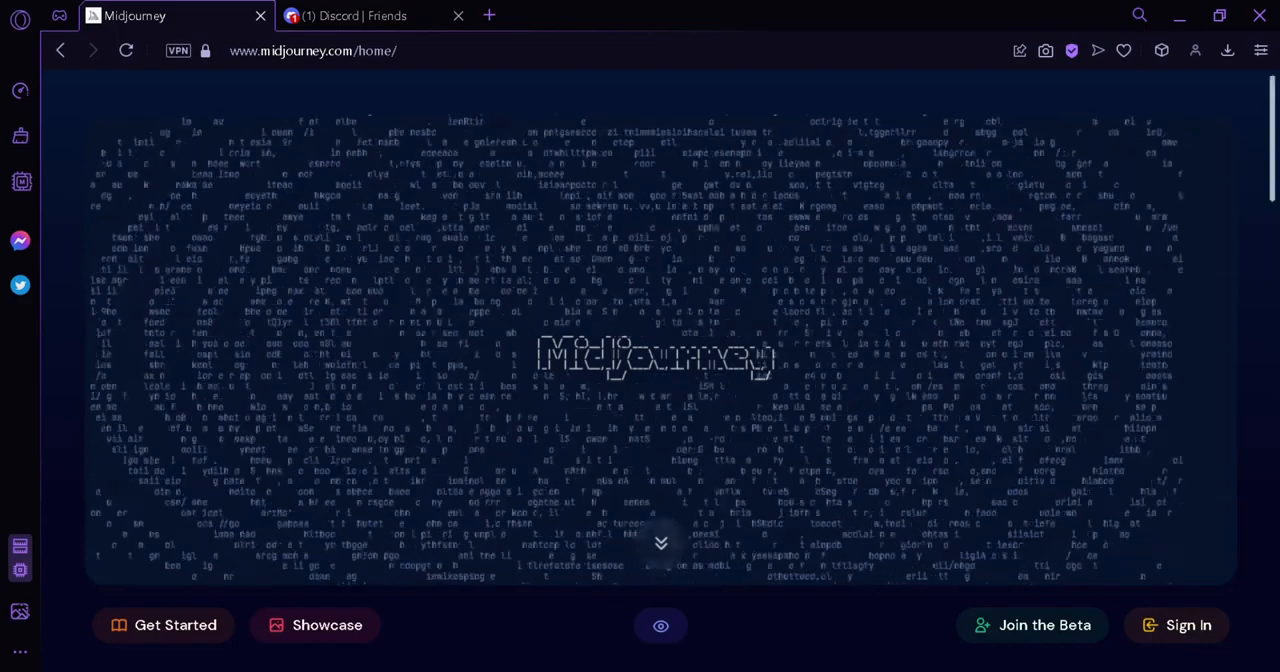
Look through the Midjourney home page from the About section down to Contact and return to its beginning
scroll(660, 400, down, 2)
scroll(660, 400, down, 3)
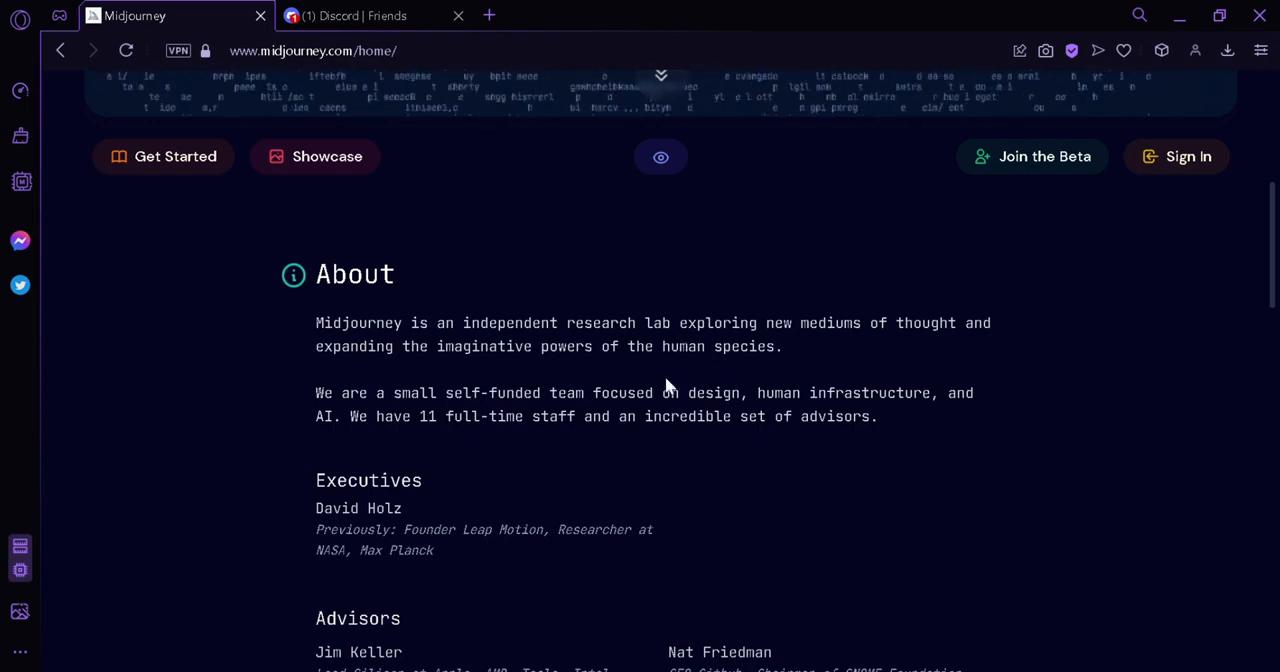
scroll(812, 357, down, 2)
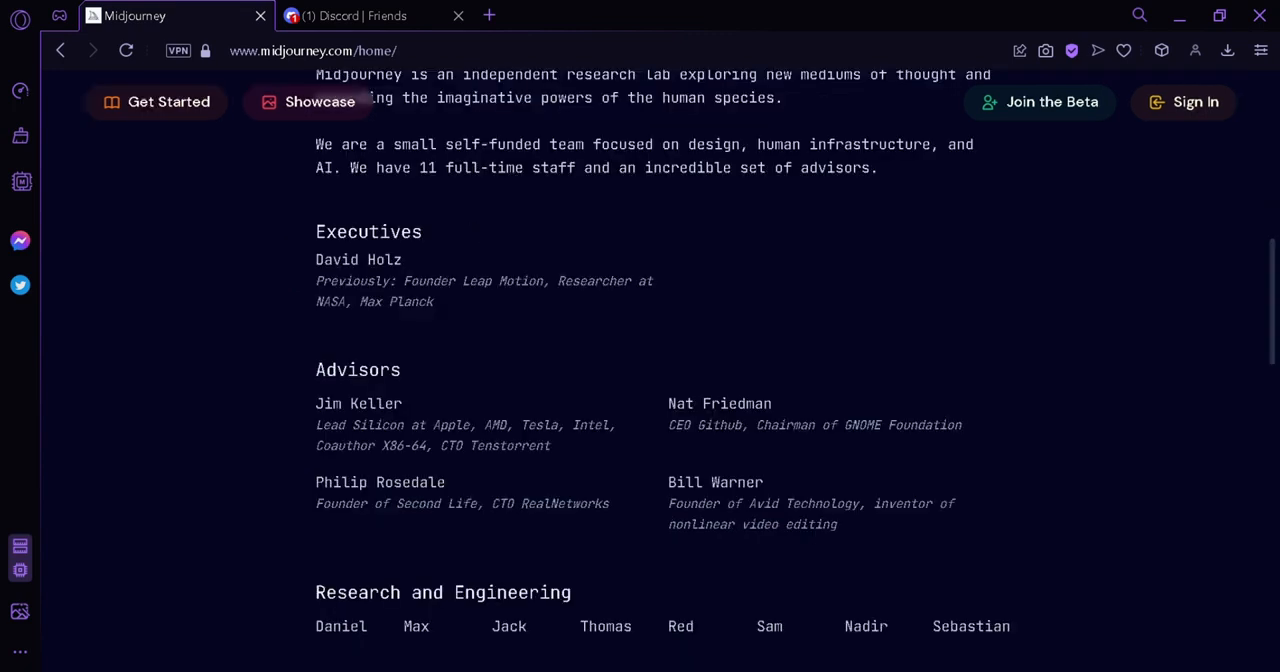
scroll(660, 380, down, 2)
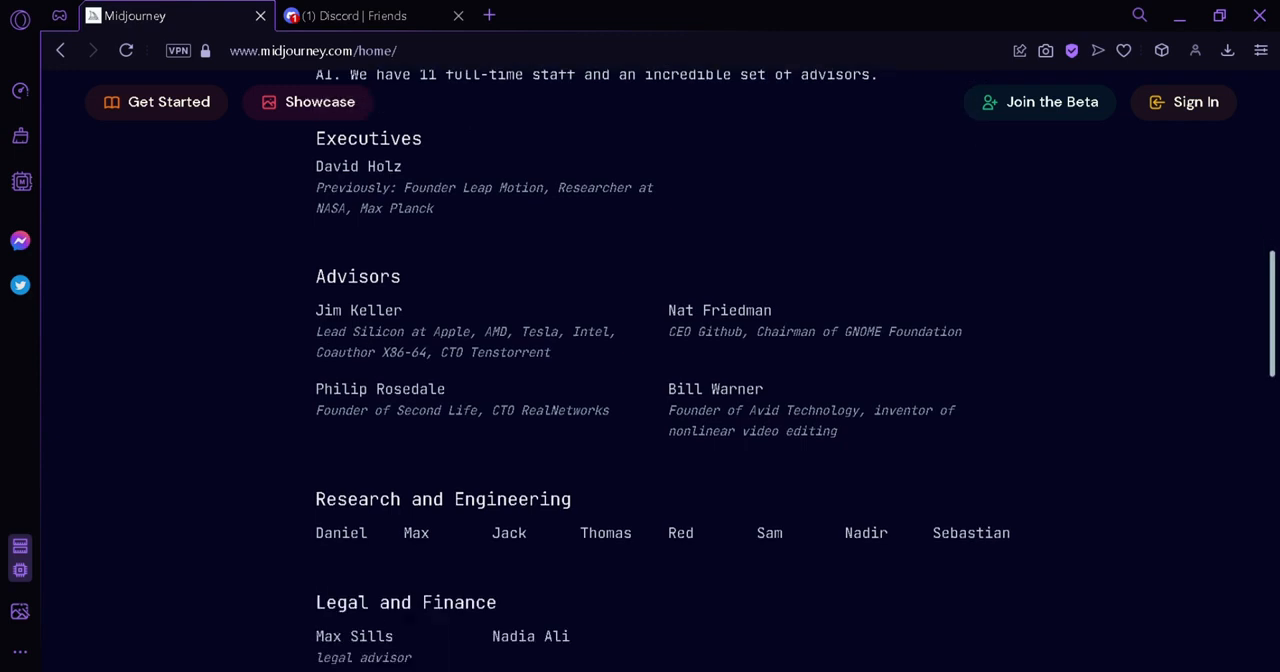
scroll(1258, 494, down, 8)
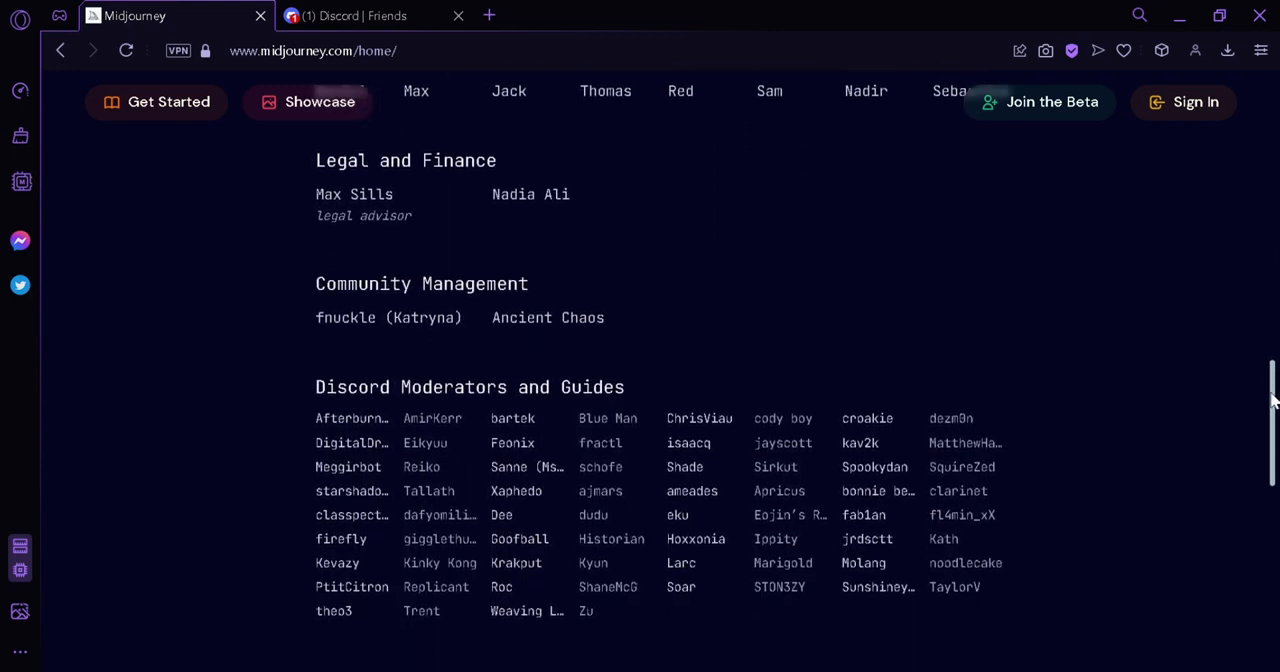
scroll(1258, 494, down, 4)
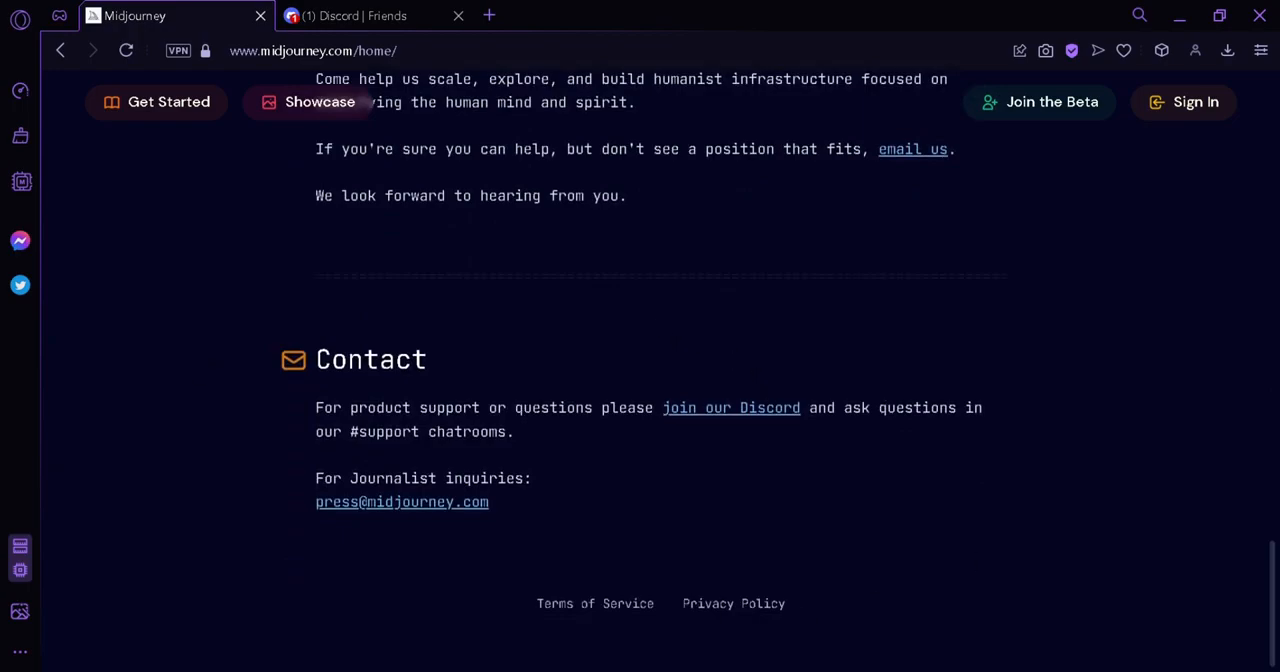
drag(1272, 604, 1272, 138)
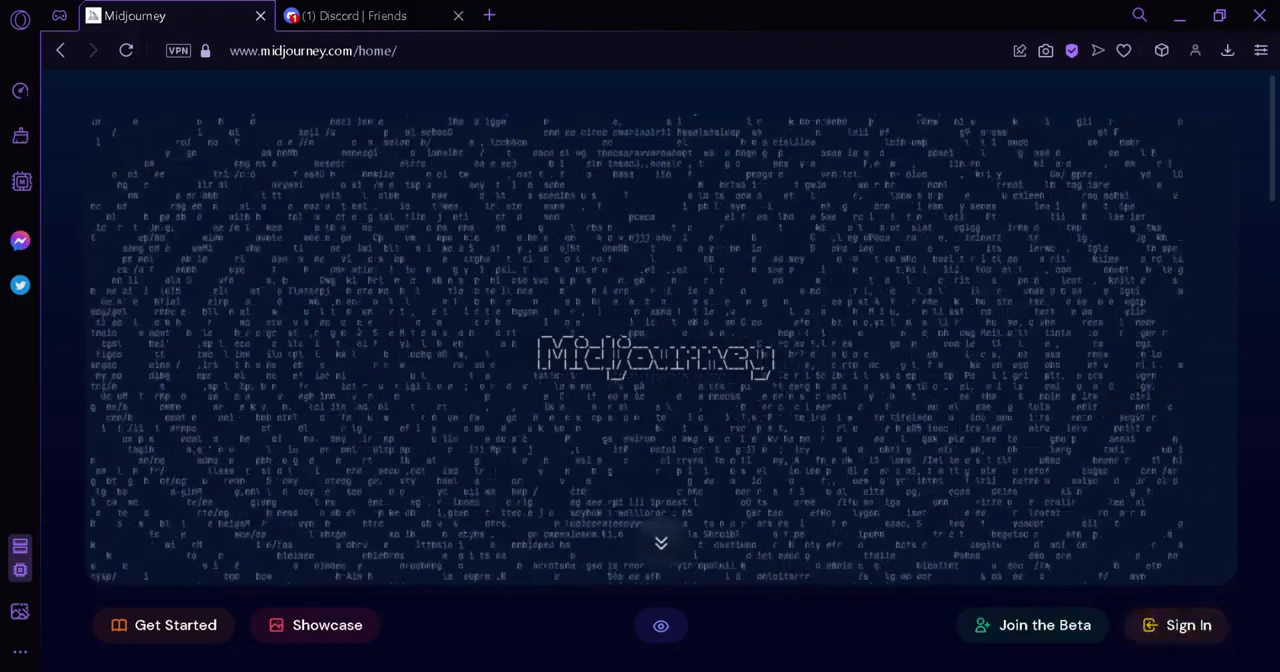
Open the Midjourney Showcase and look through the recent community images
click(330, 630)
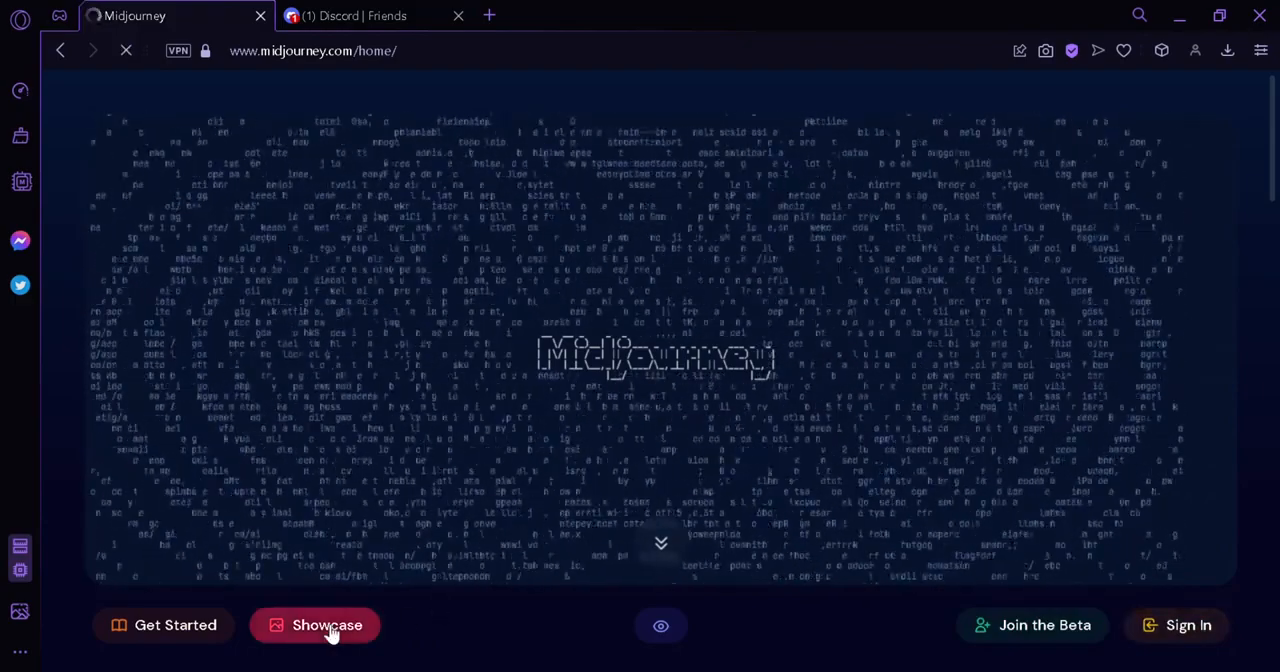
scroll(776, 370, down, 8)
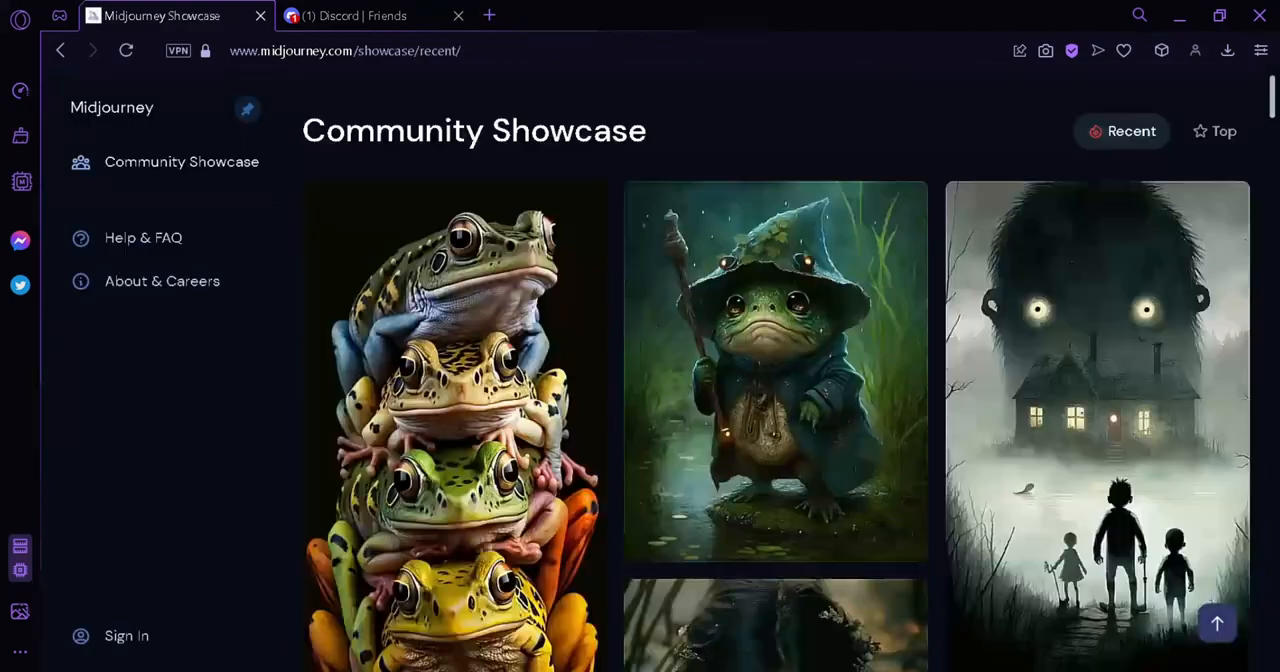
scroll(776, 370, down, 10)
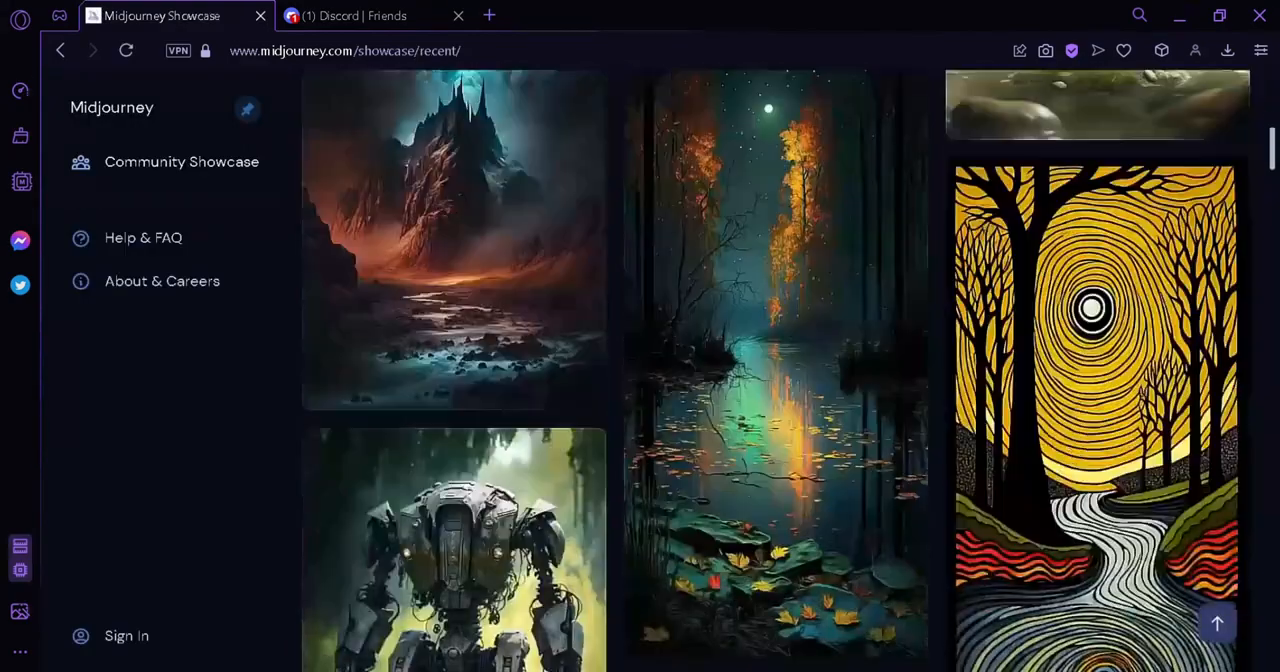
scroll(776, 370, down, 5)
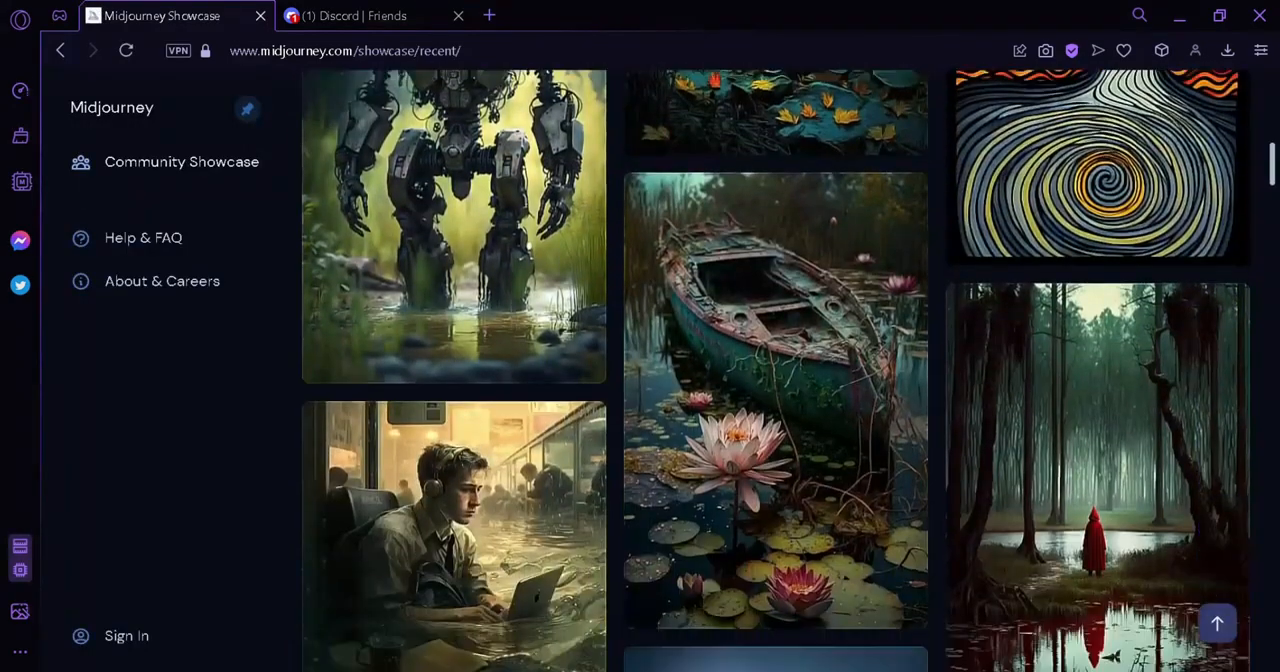
scroll(776, 370, down, 3)
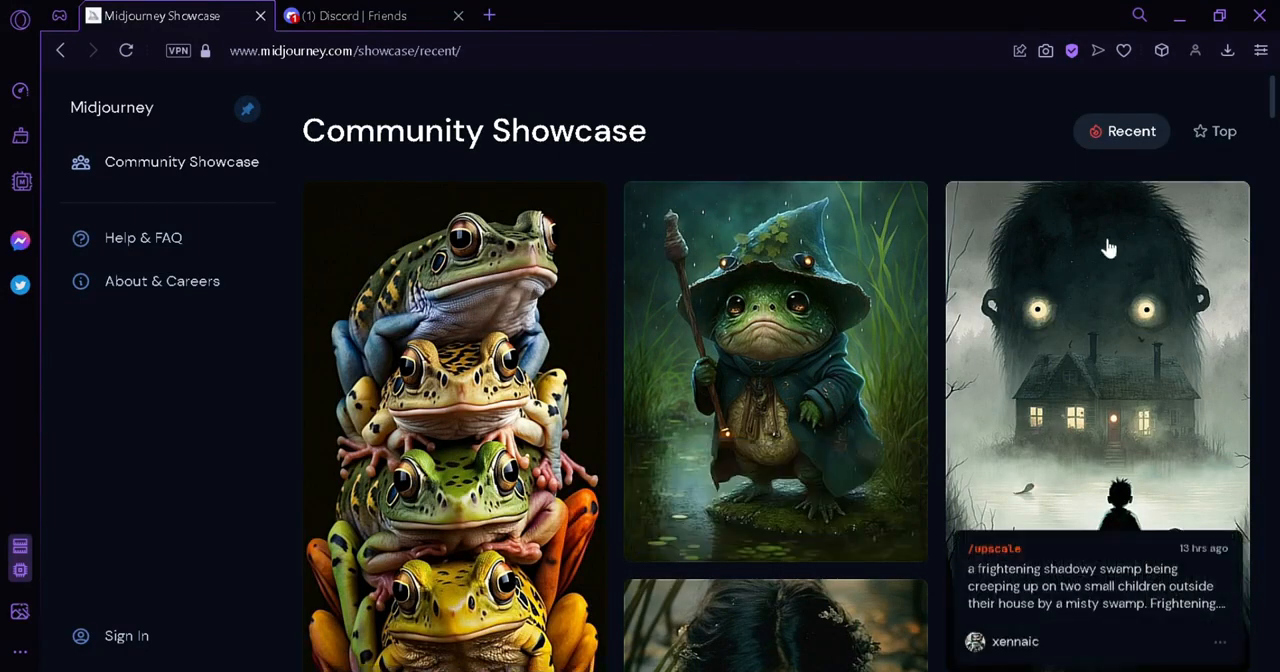
scroll(1277, 132, down, 15)
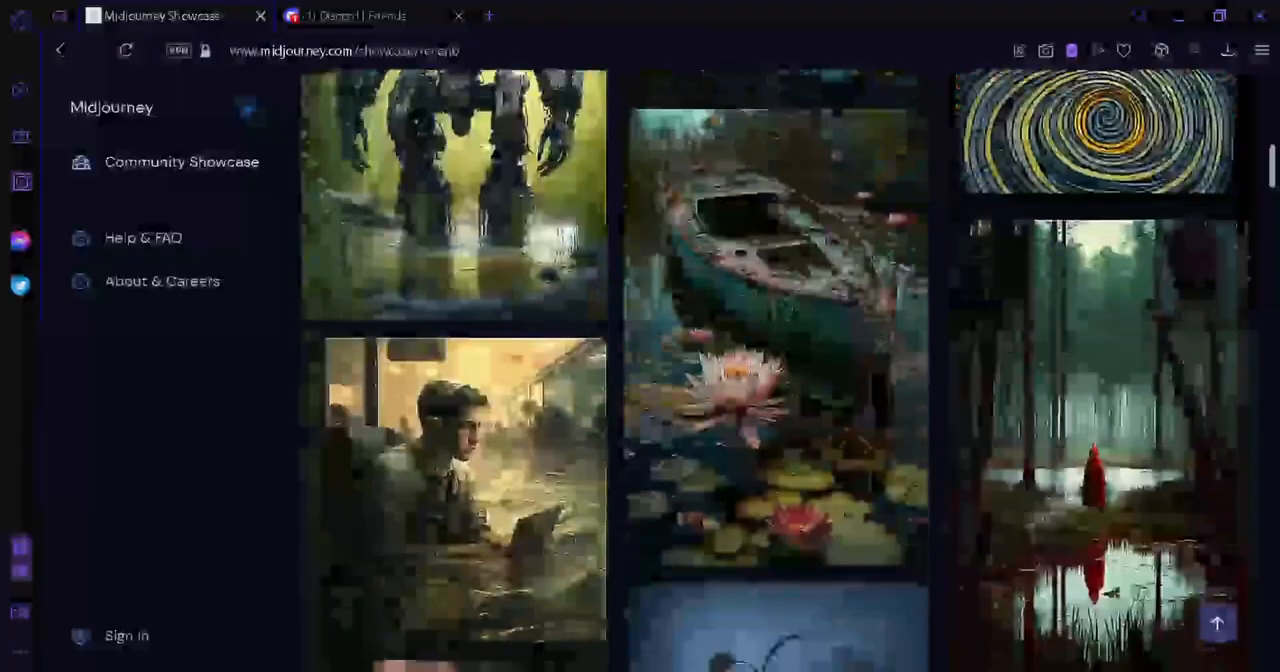
scroll(777, 370, down, 12)
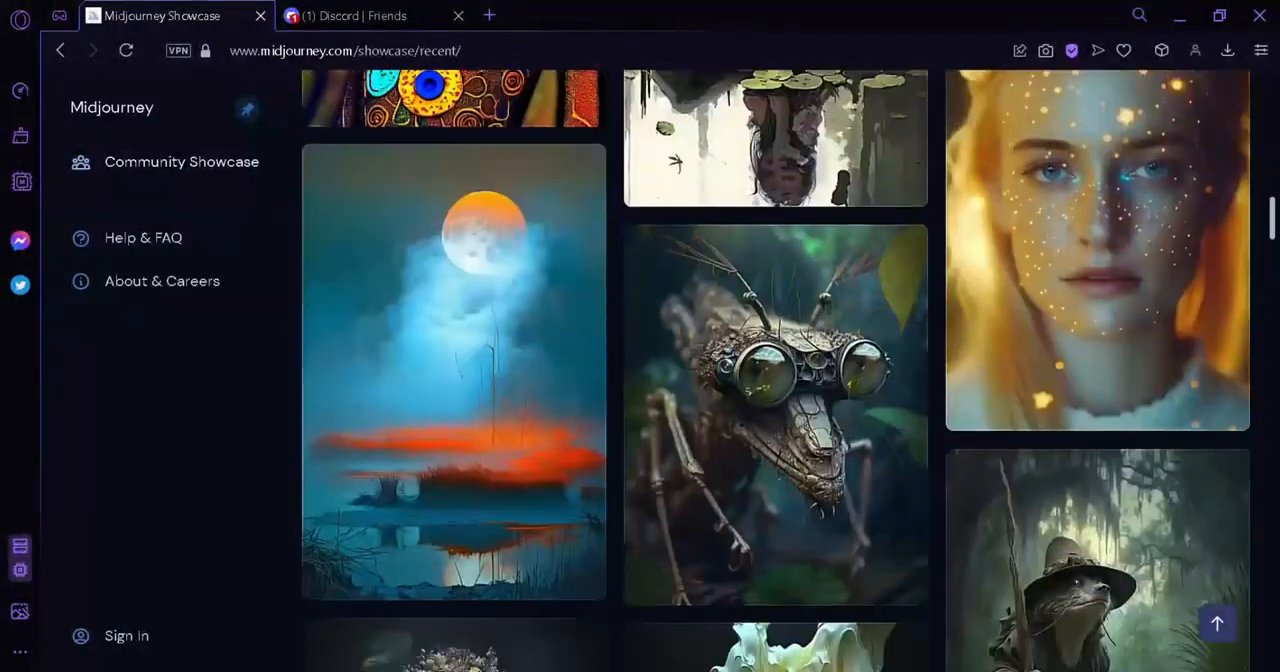
scroll(777, 370, down, 8)
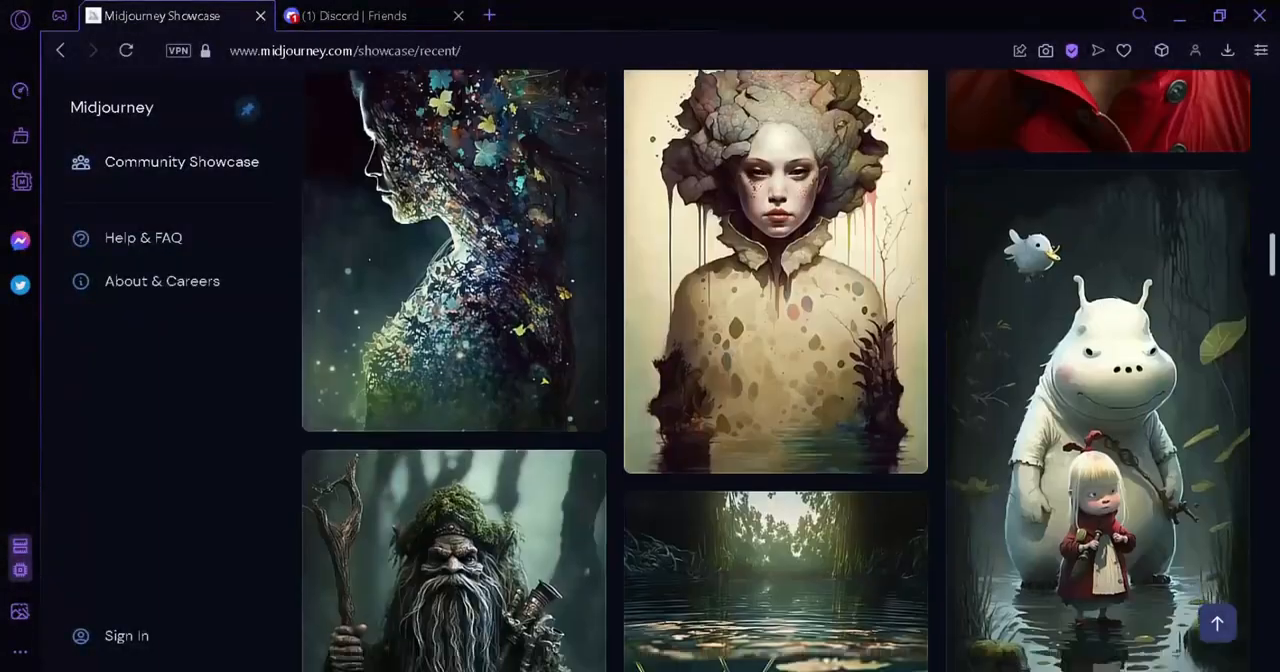
scroll(1243, 270, up, 5)
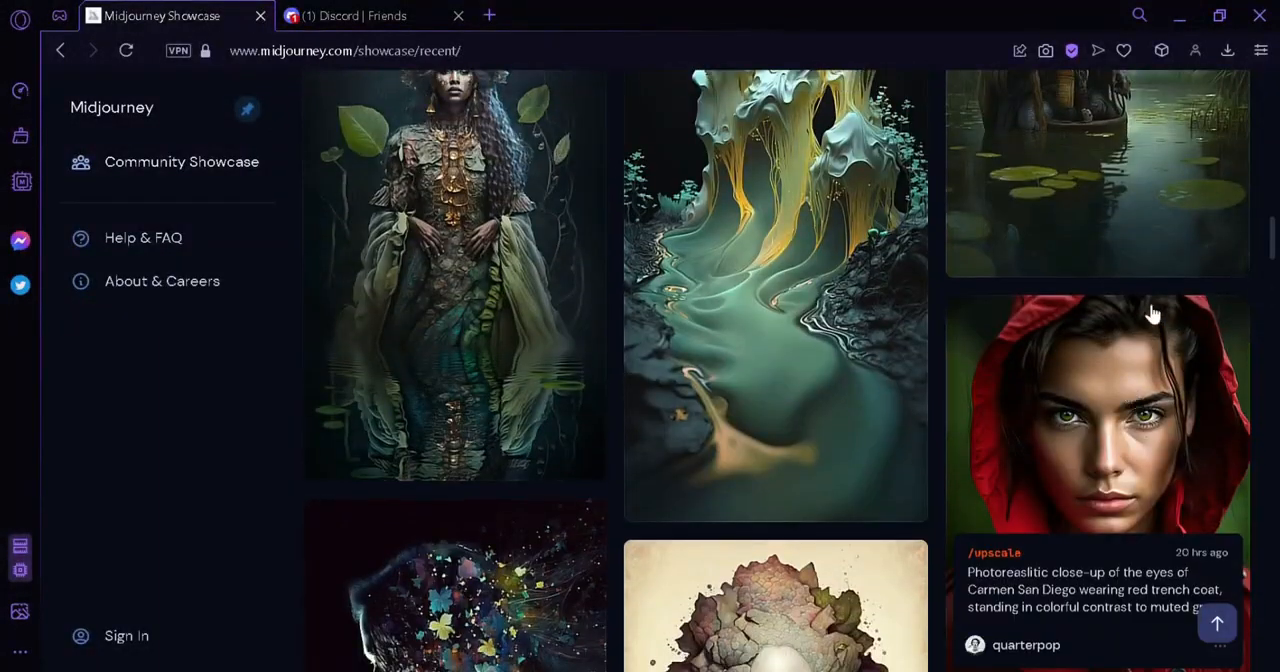
drag(1273, 245, 1278, 352)
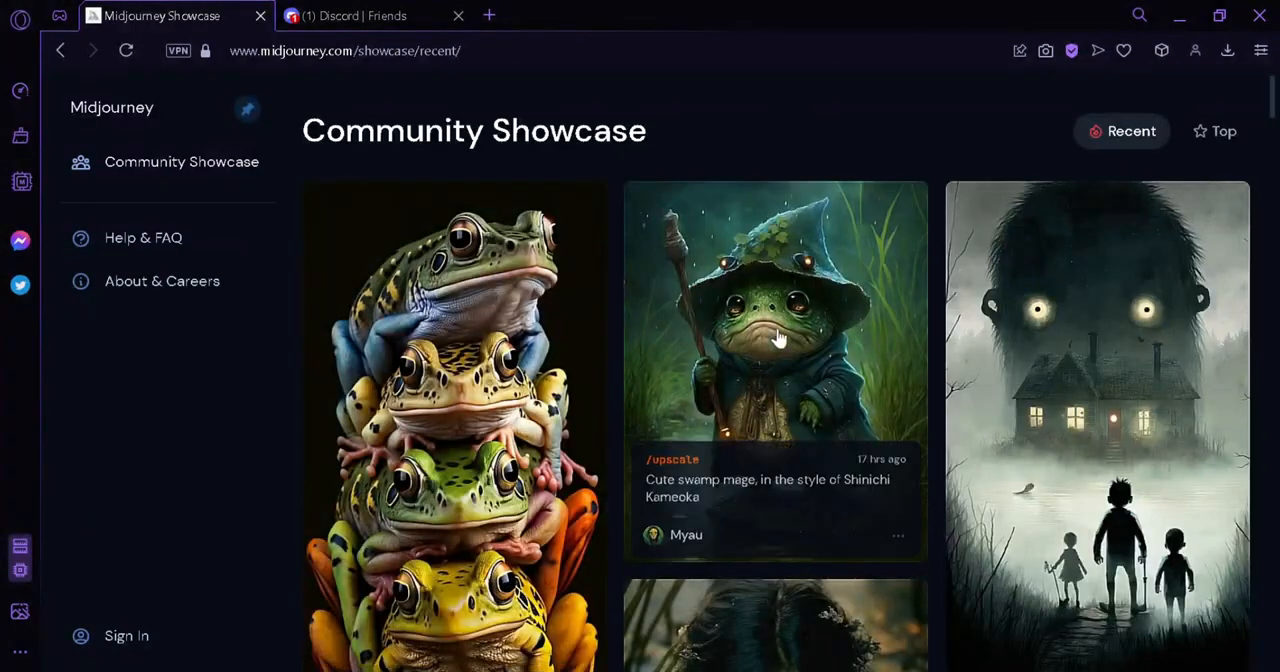
Show the Top images in the Community Showcase and browse through them
click(1226, 135)
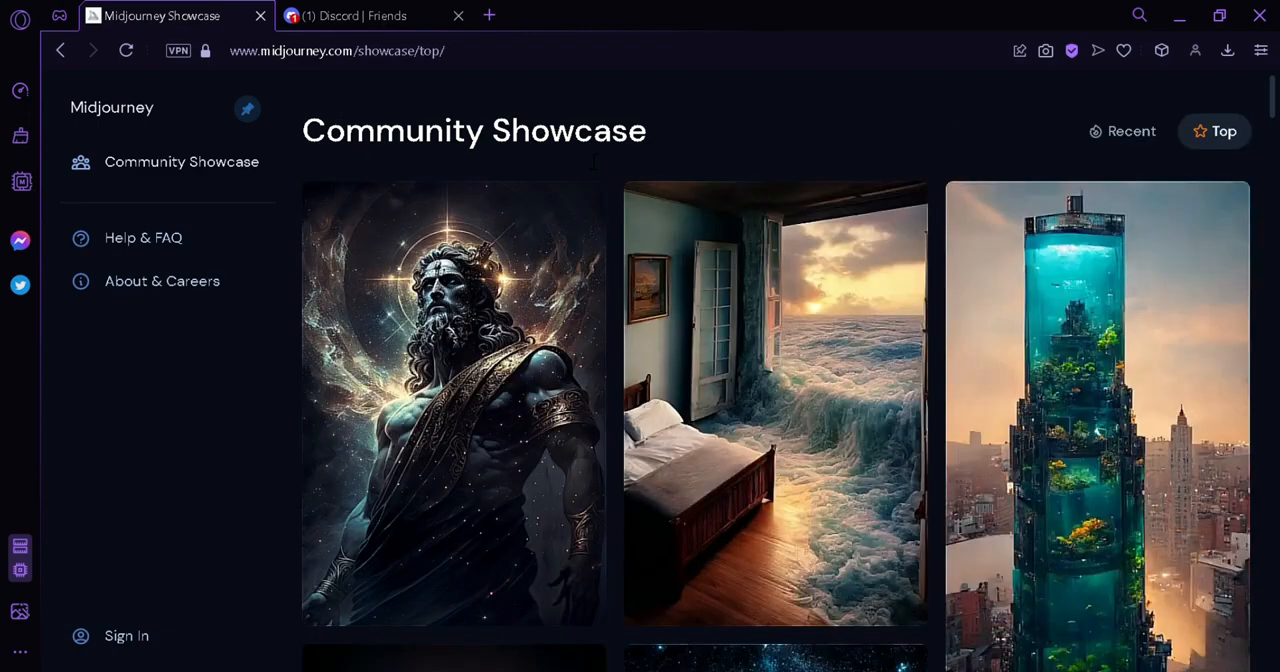
scroll(596, 160, down, 1)
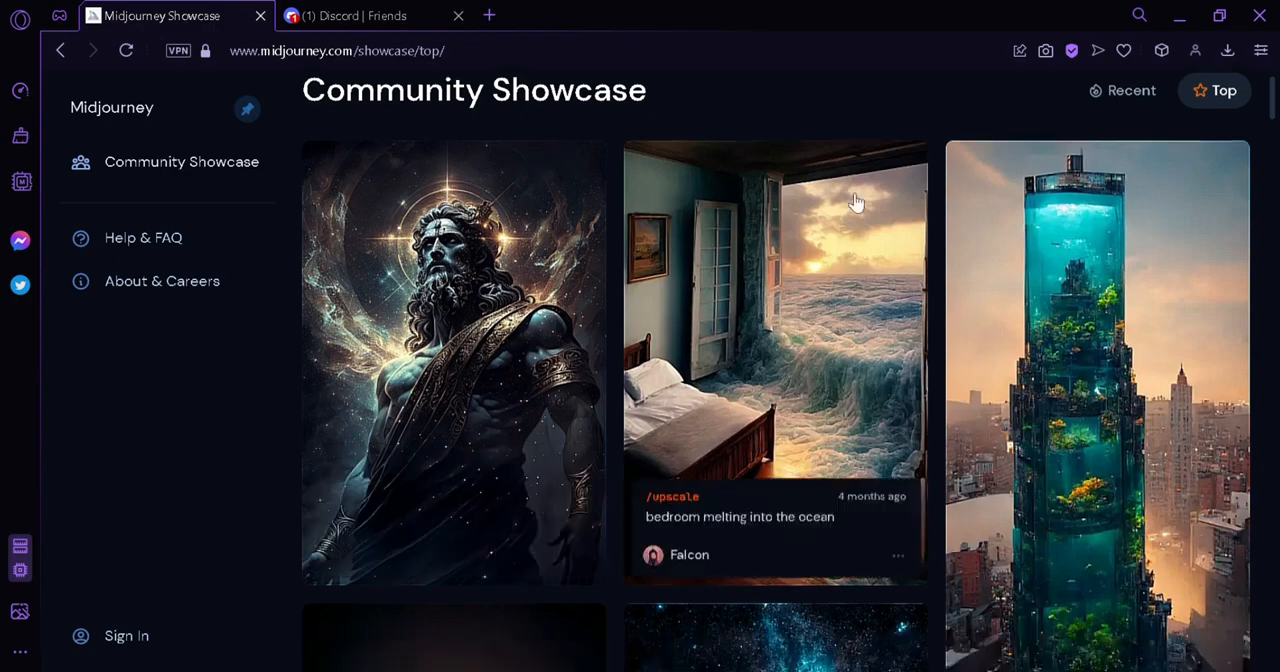
scroll(1275, 110, down, 5)
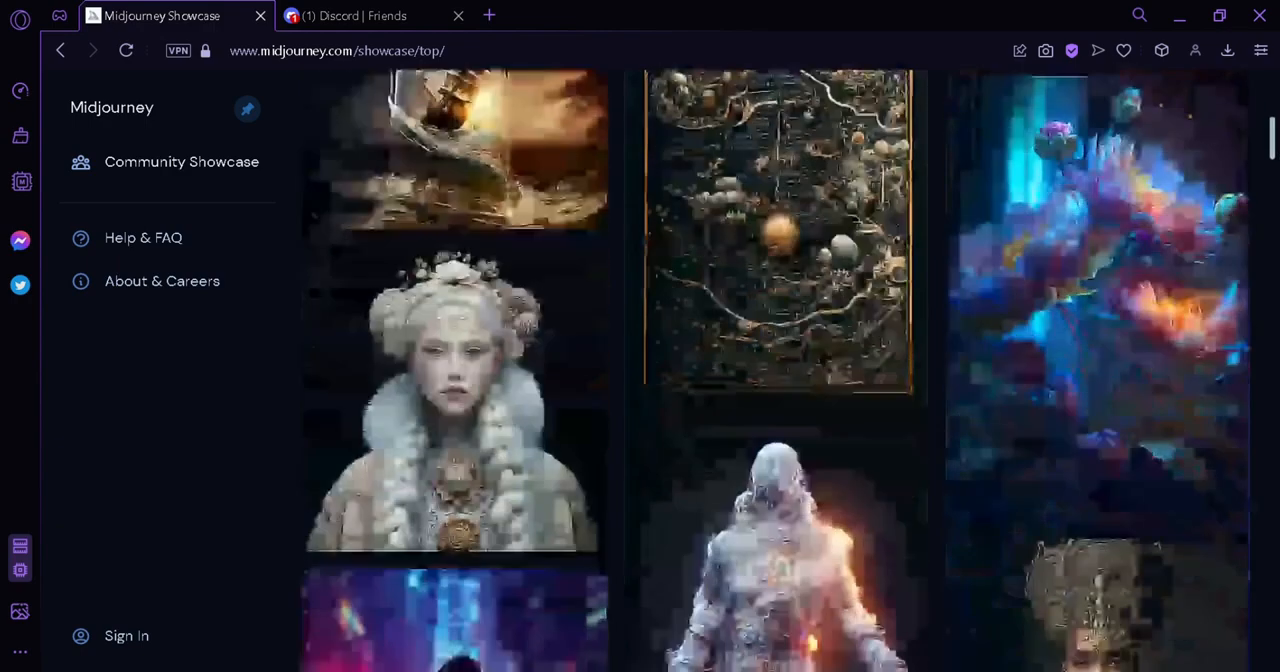
scroll(776, 370, down, 5)
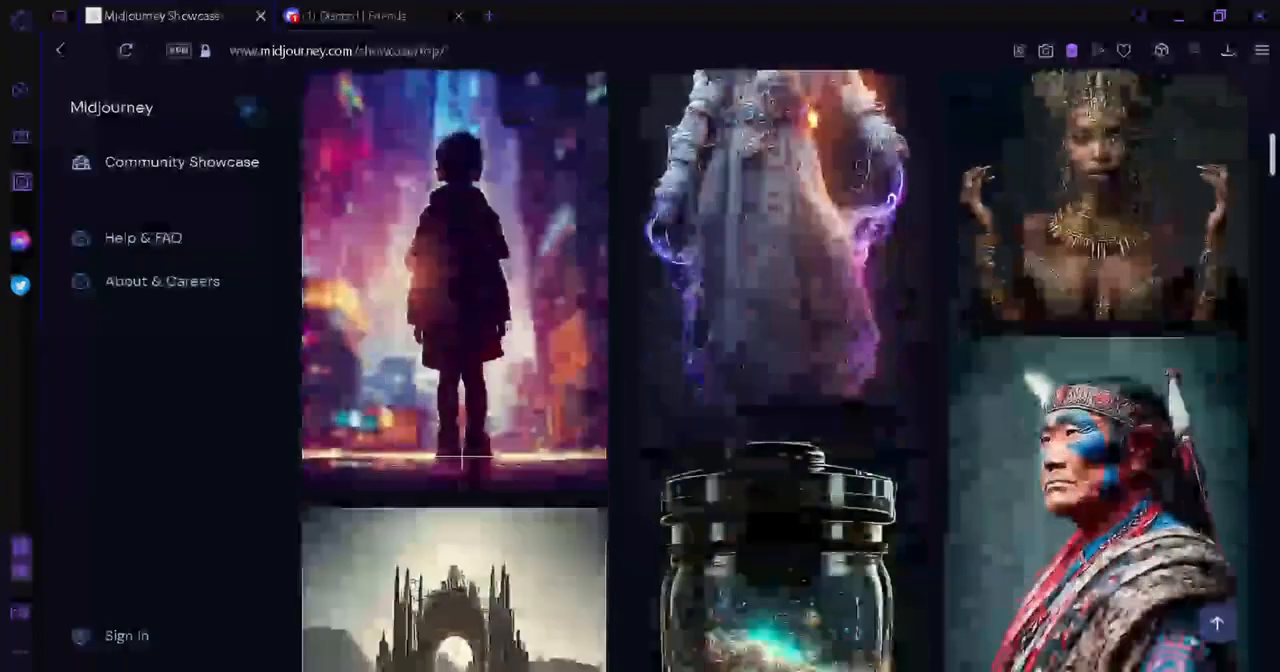
scroll(776, 370, up, 2)
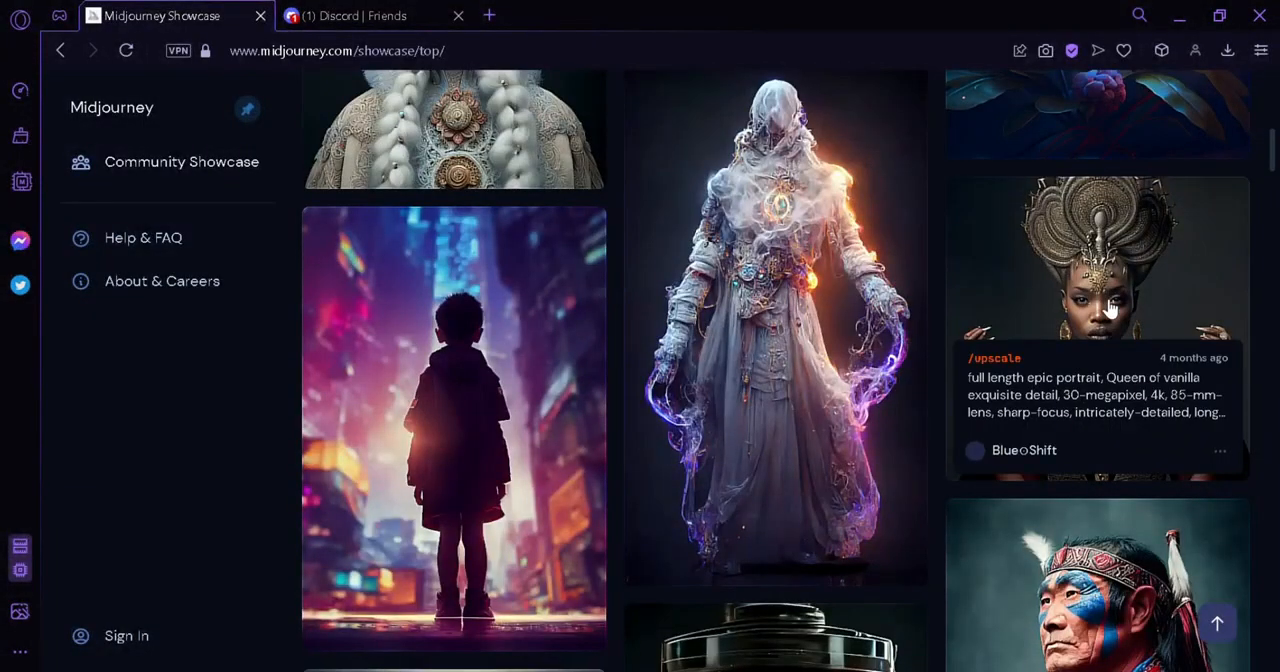
scroll(1268, 160, down, 5)
scroll(1275, 195, up, 1)
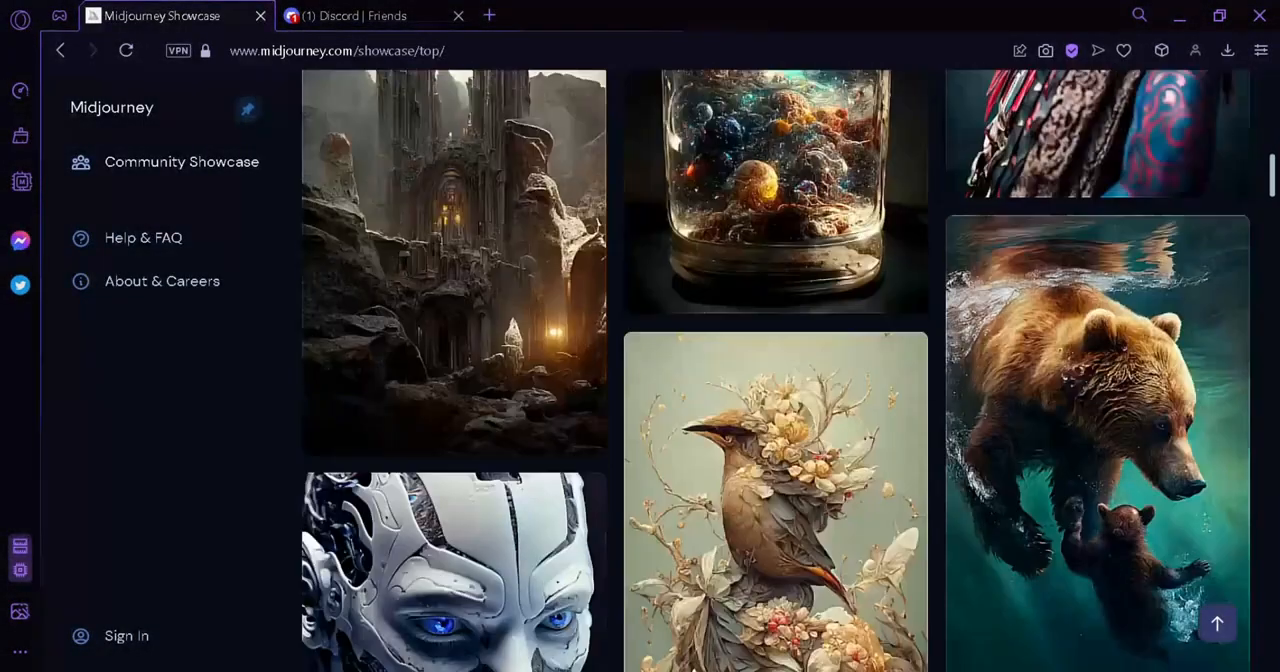
scroll(1275, 195, down, 5)
scroll(1275, 195, down, 4)
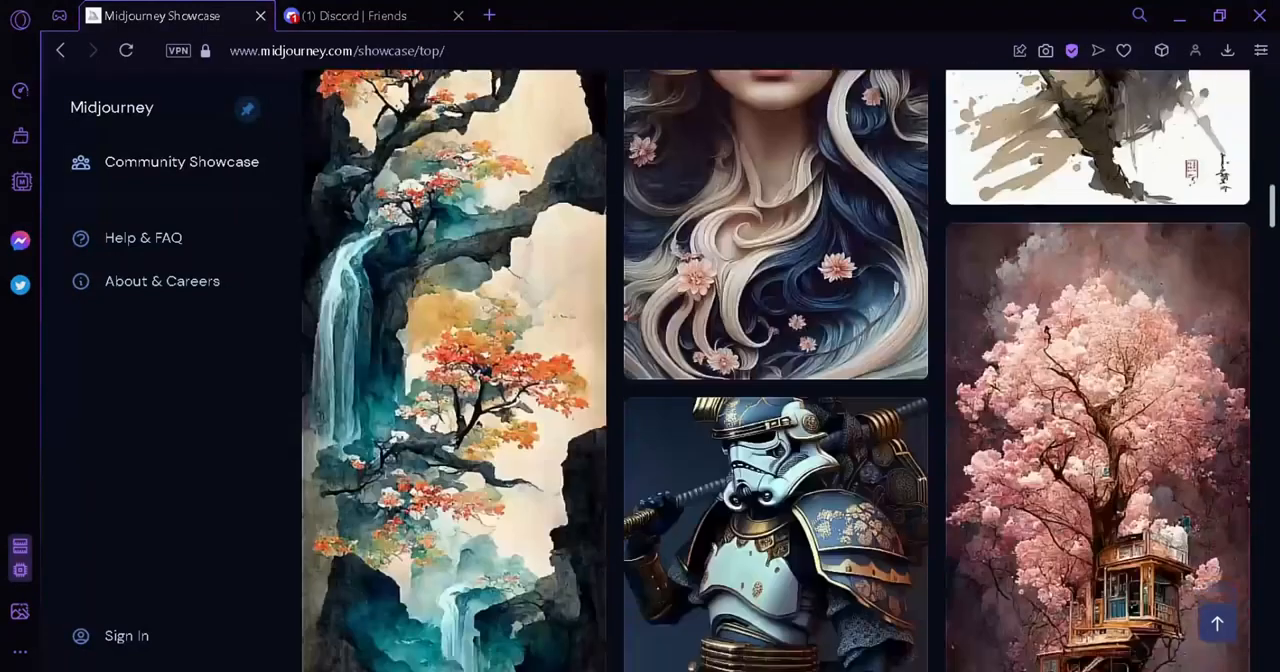
drag(1274, 206, 1274, 90)
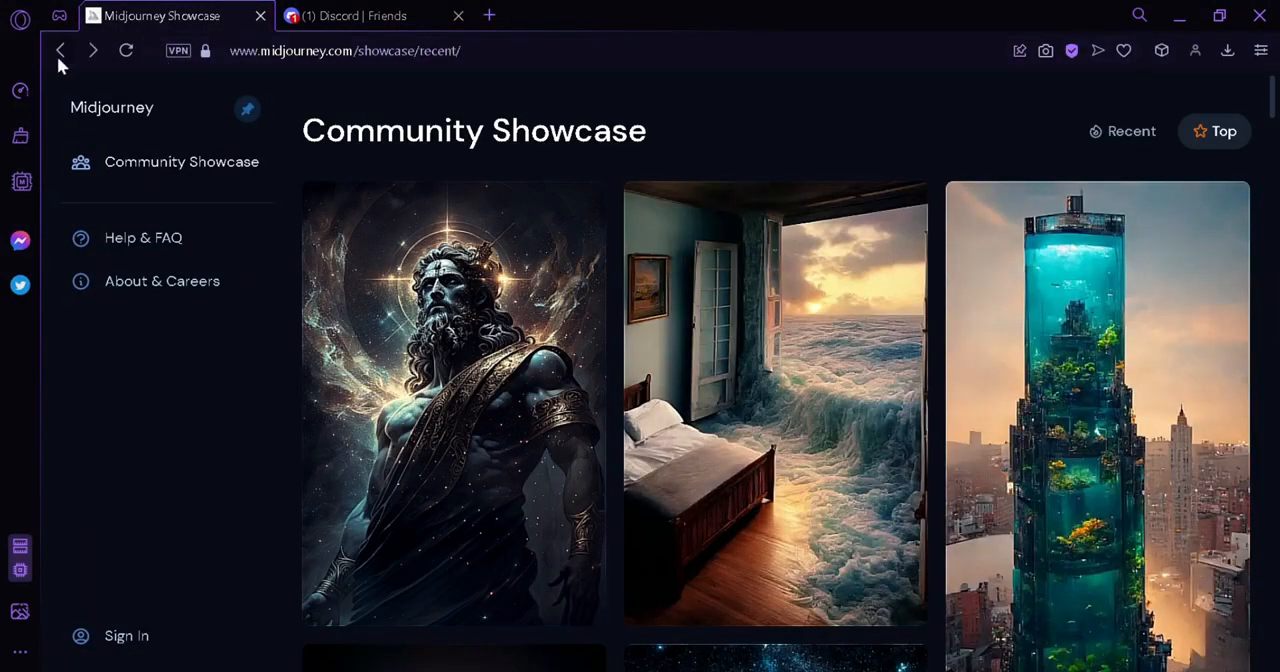
Go back to the Midjourney home page and open the Join the Beta invitation
click(57, 58)
click(57, 58)
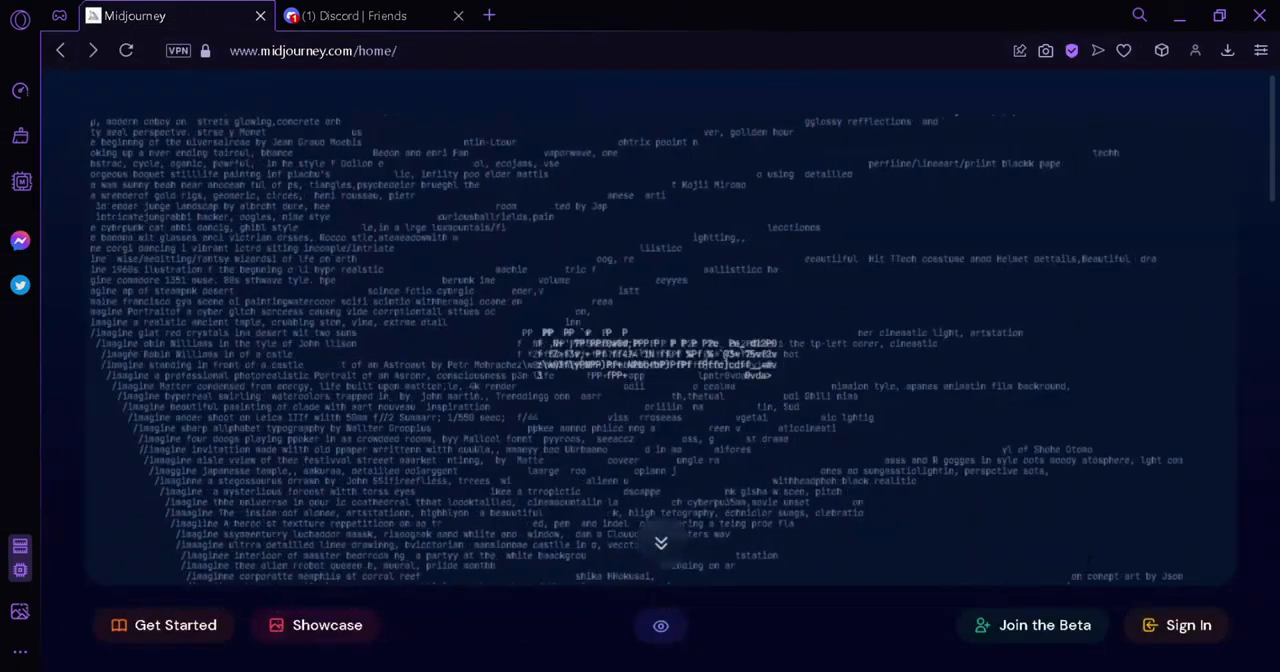
click(1051, 640)
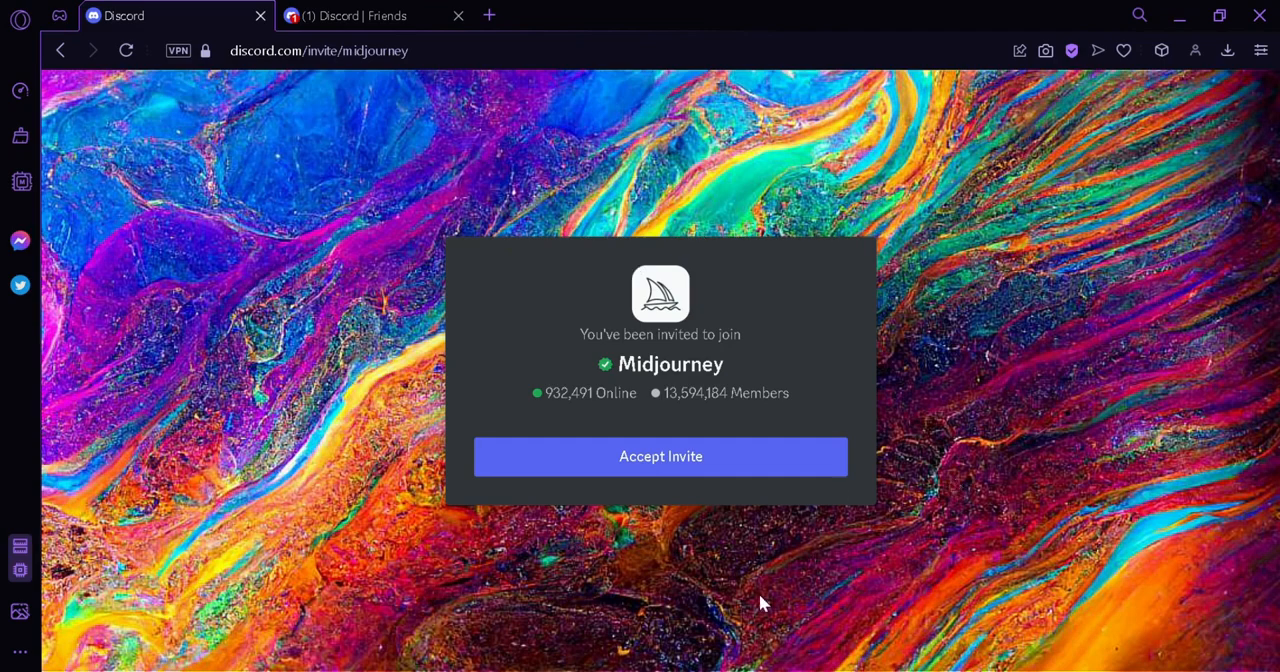
Accept the Midjourney Discord invite and complete the human check by selecting the images containing a bowling ball
click(533, 468)
click(707, 457)
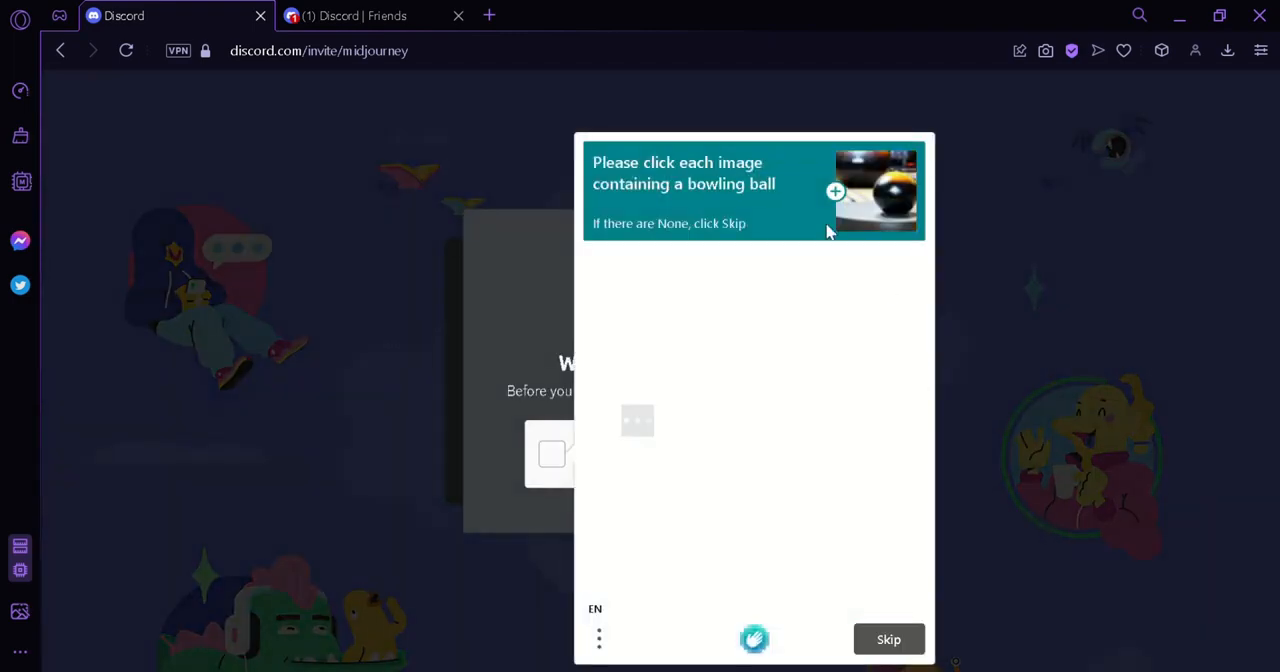
click(637, 303)
click(889, 640)
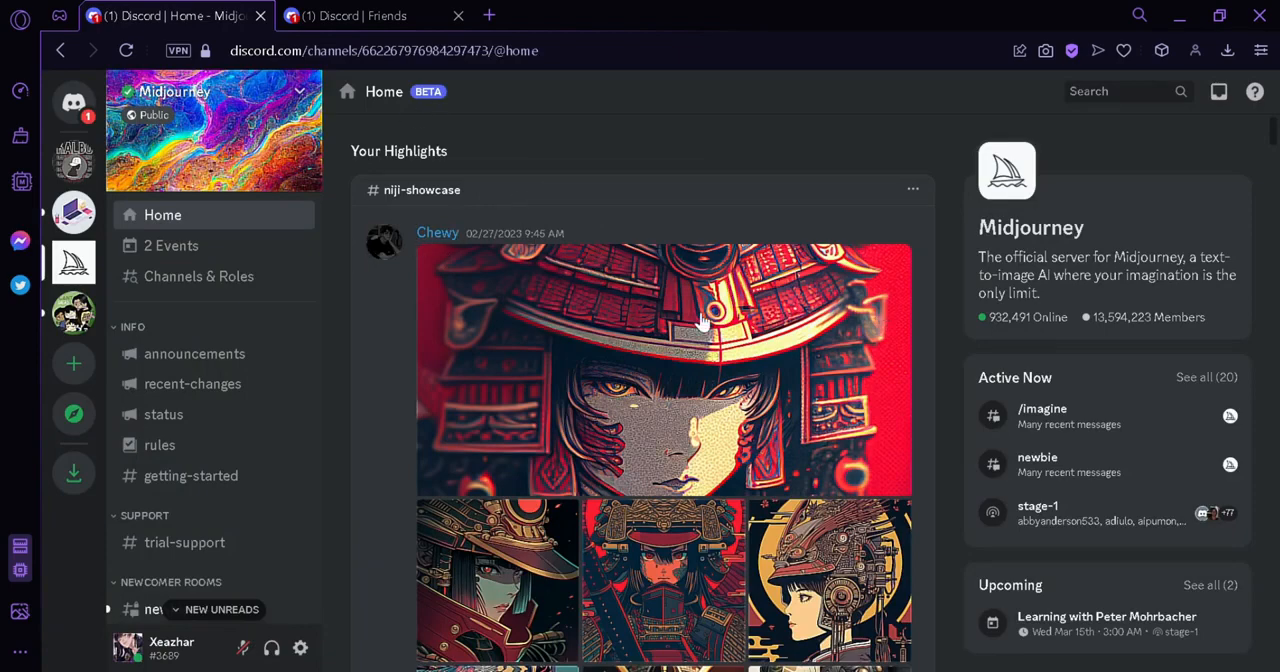
Examine the highlighted niji-showcase and v4-showcase posts on the Midjourney server's Home page
scroll(576, 272, down, 3)
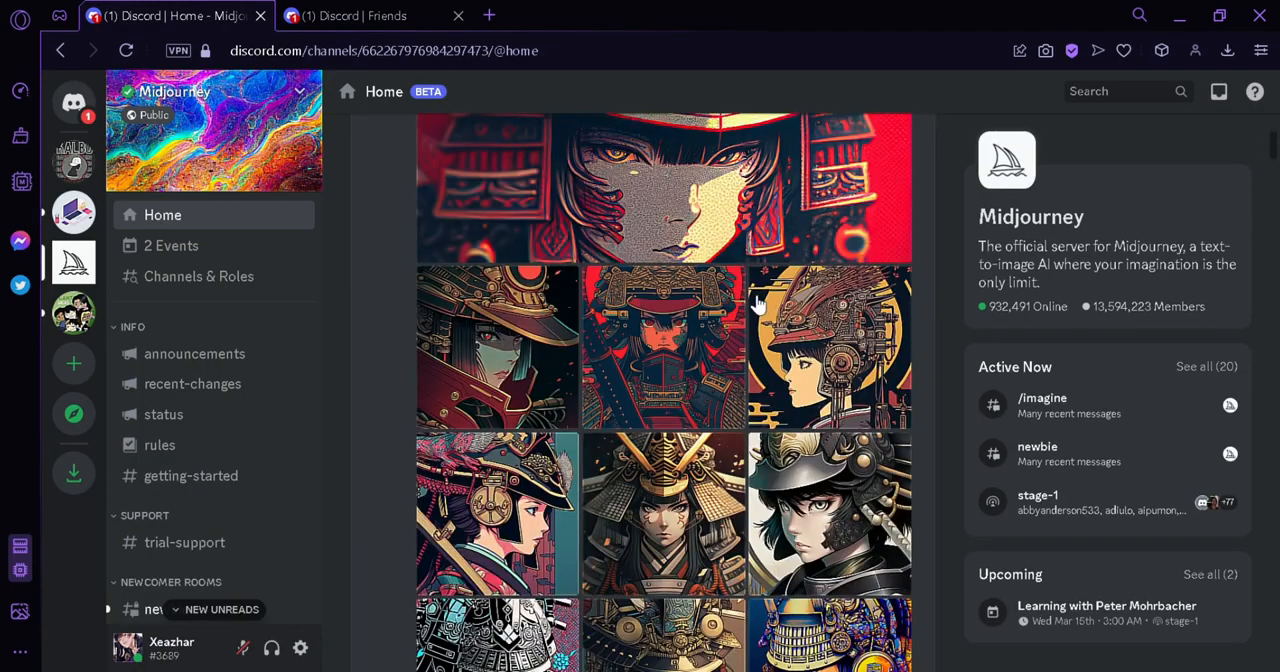
scroll(588, 288, down, 10)
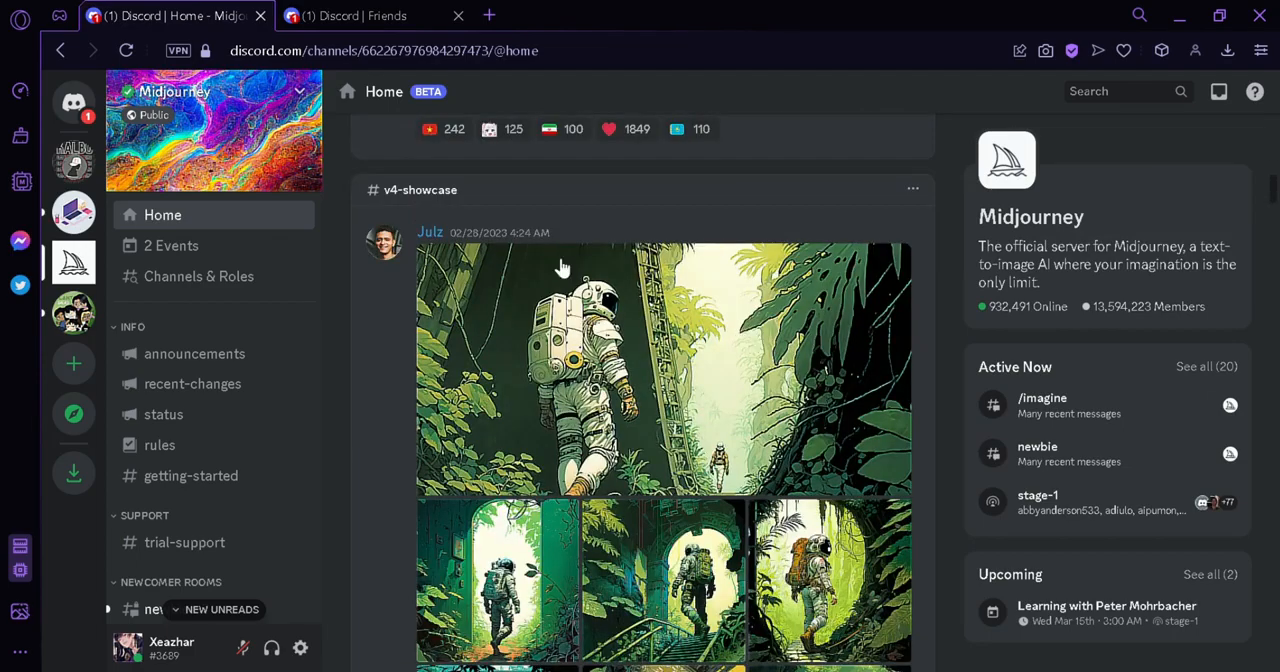
scroll(740, 240, down, 10)
scroll(740, 240, down, 15)
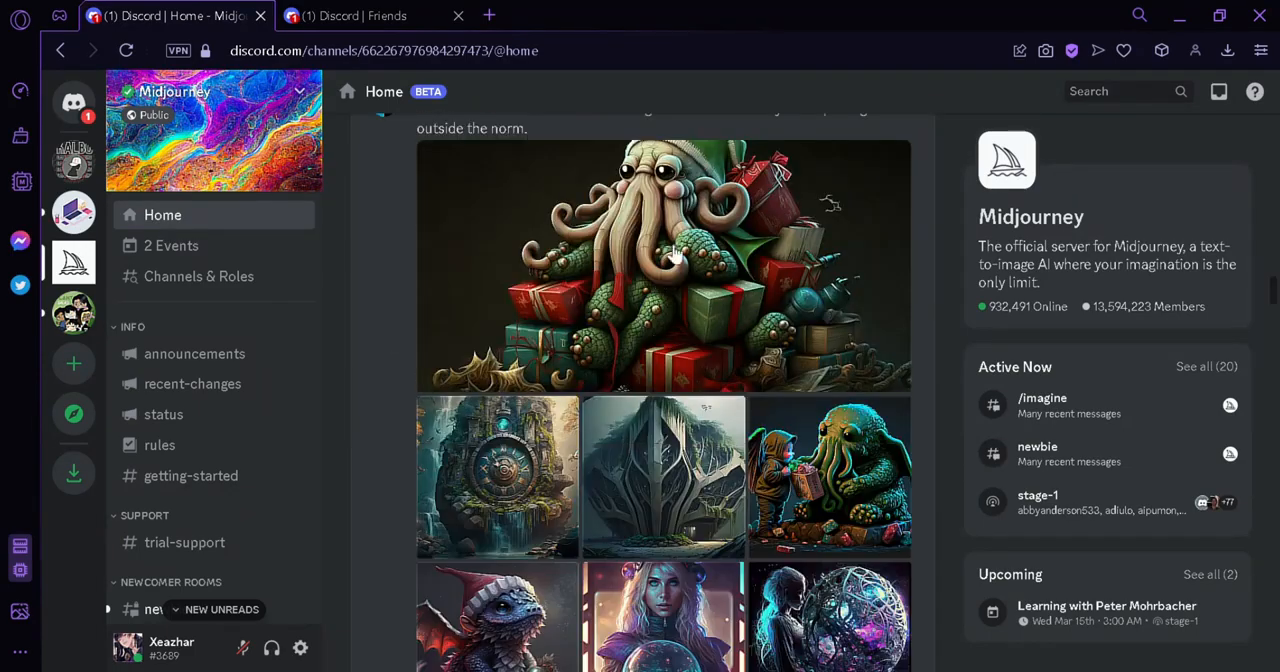
scroll(700, 330, down, 15)
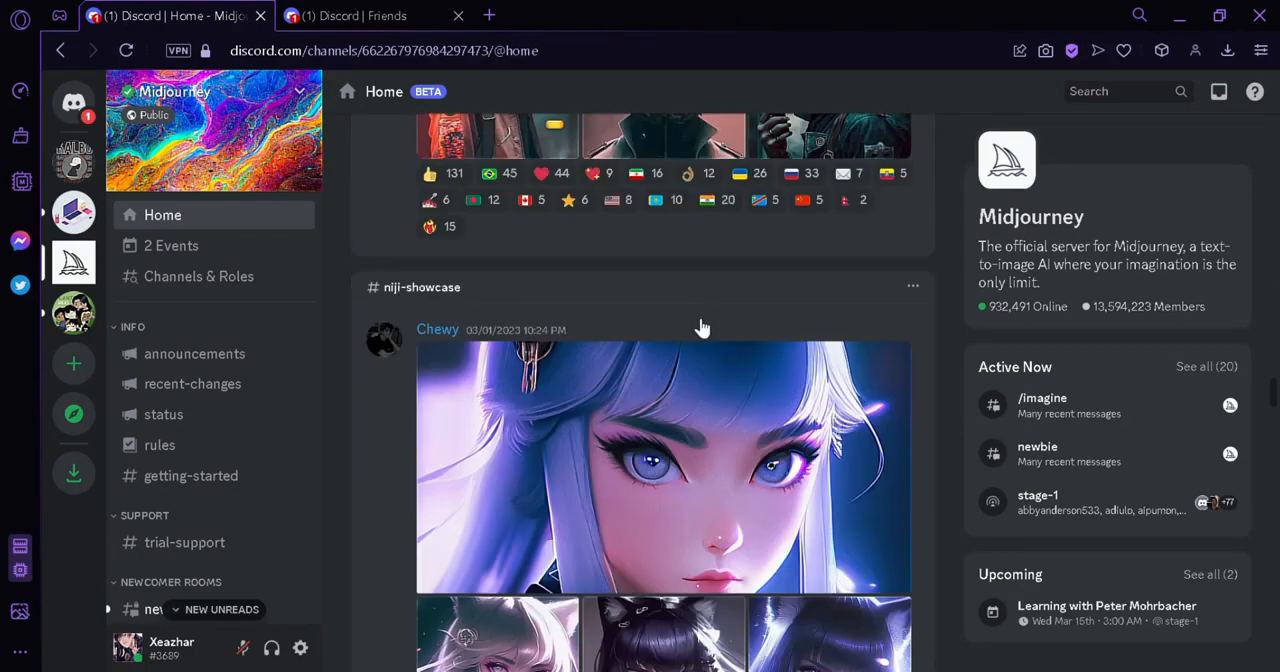
scroll(700, 345, down, 5)
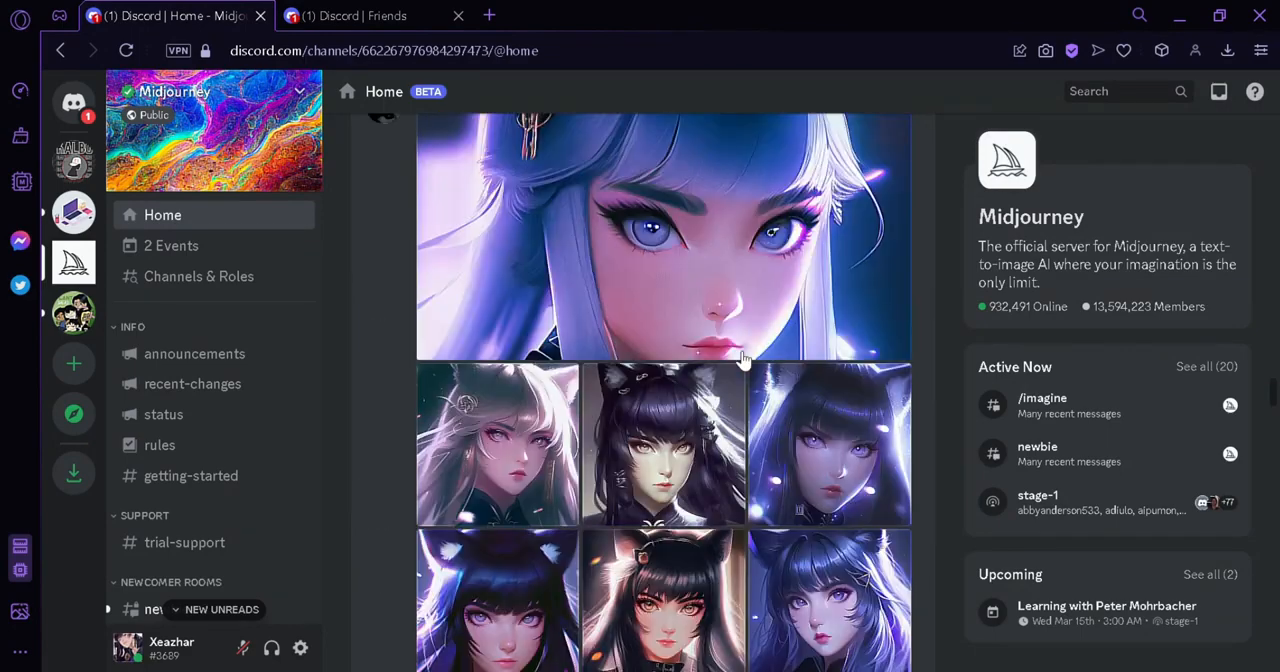
scroll(737, 300, up, 3)
scroll(740, 303, down, 4)
scroll(720, 310, down, 10)
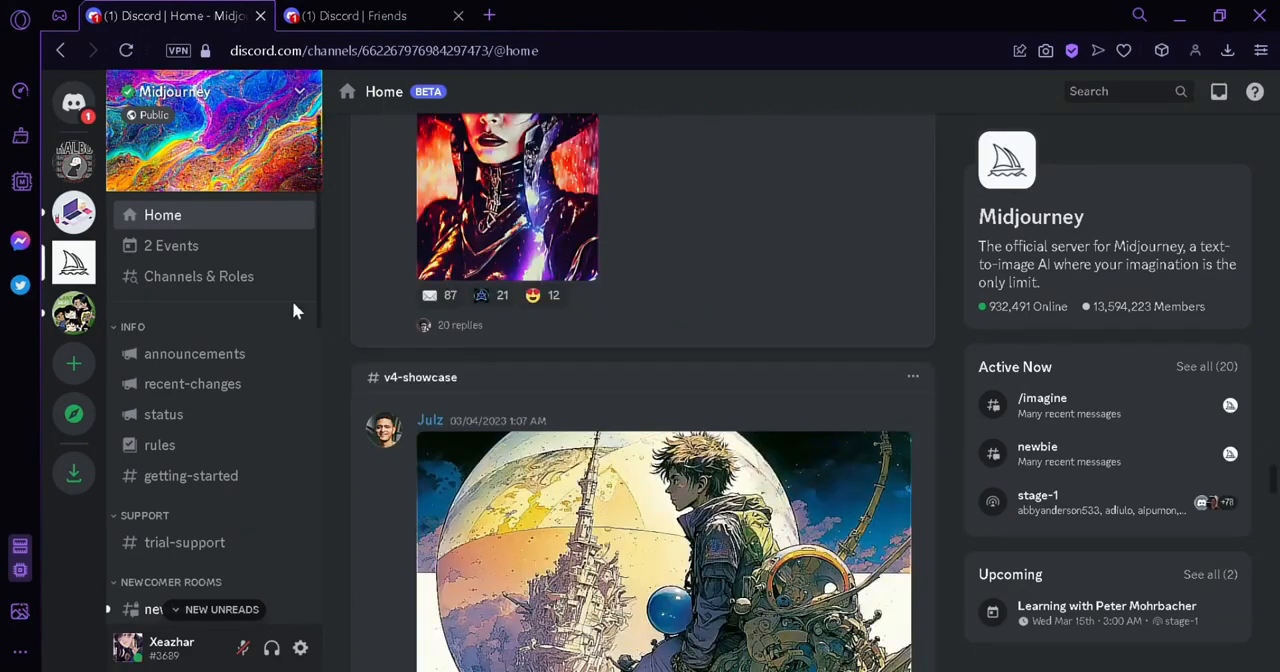
Open the newbies-33 newcomer room and look through its latest generated images and member list
scroll(316, 234, down, 2)
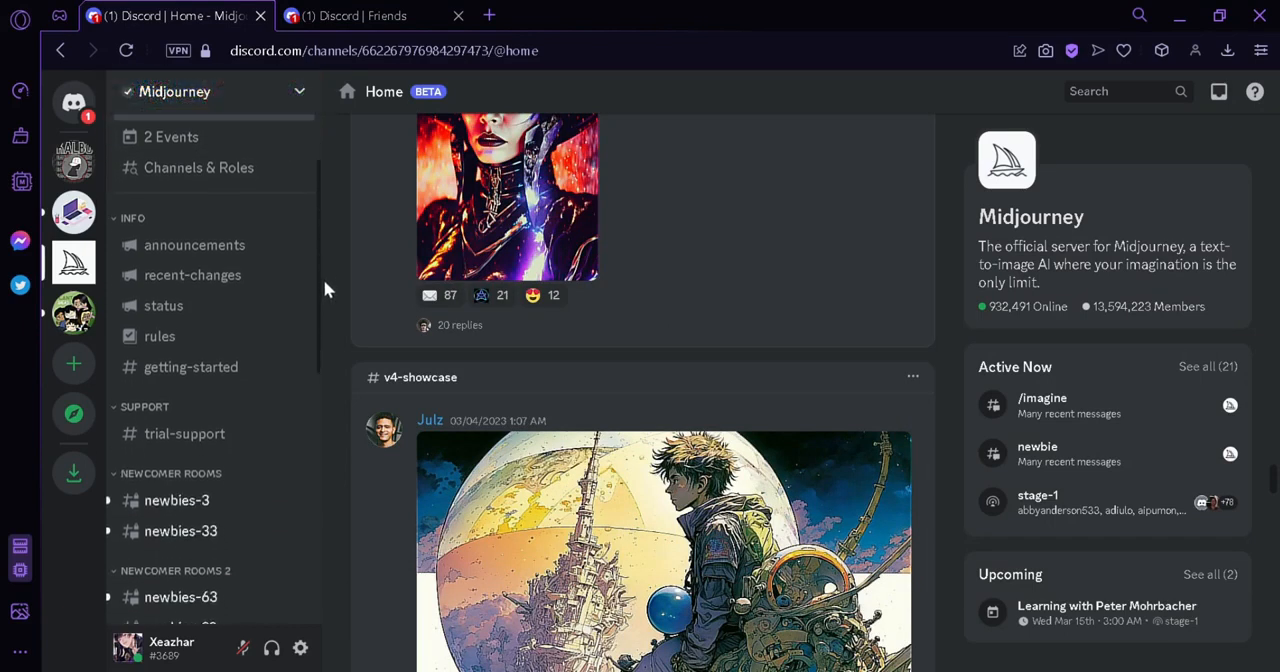
scroll(323, 300, down, 3)
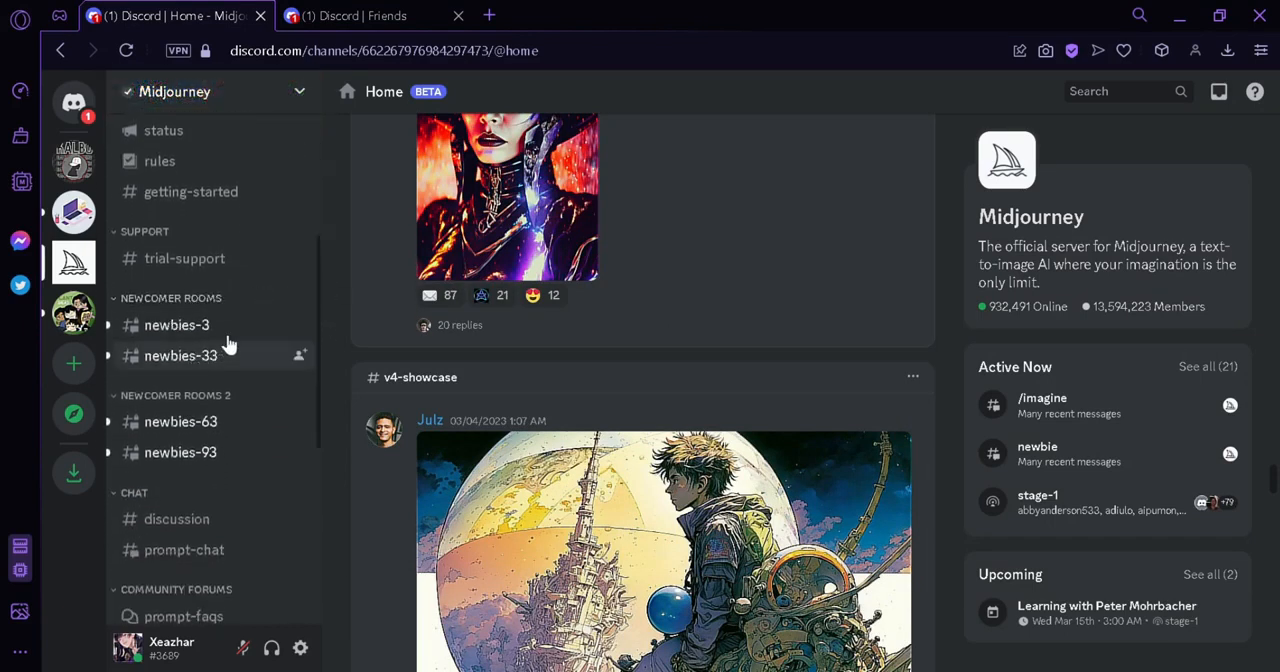
mouse_move(234, 335)
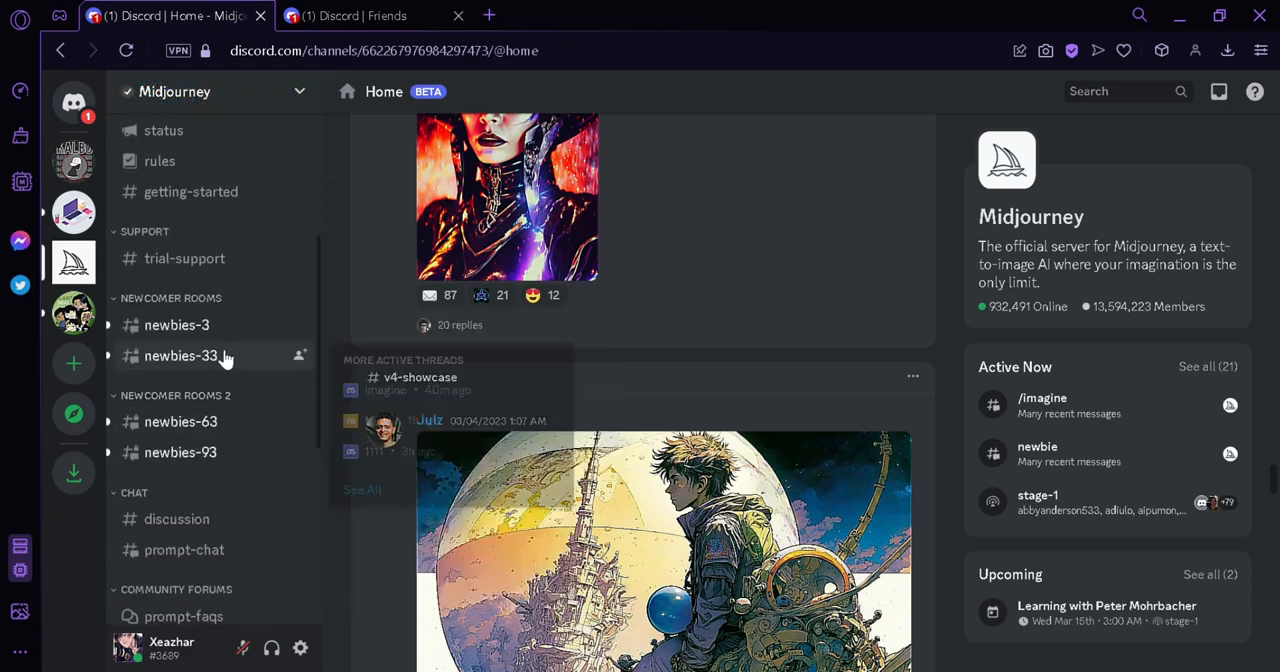
click(225, 357)
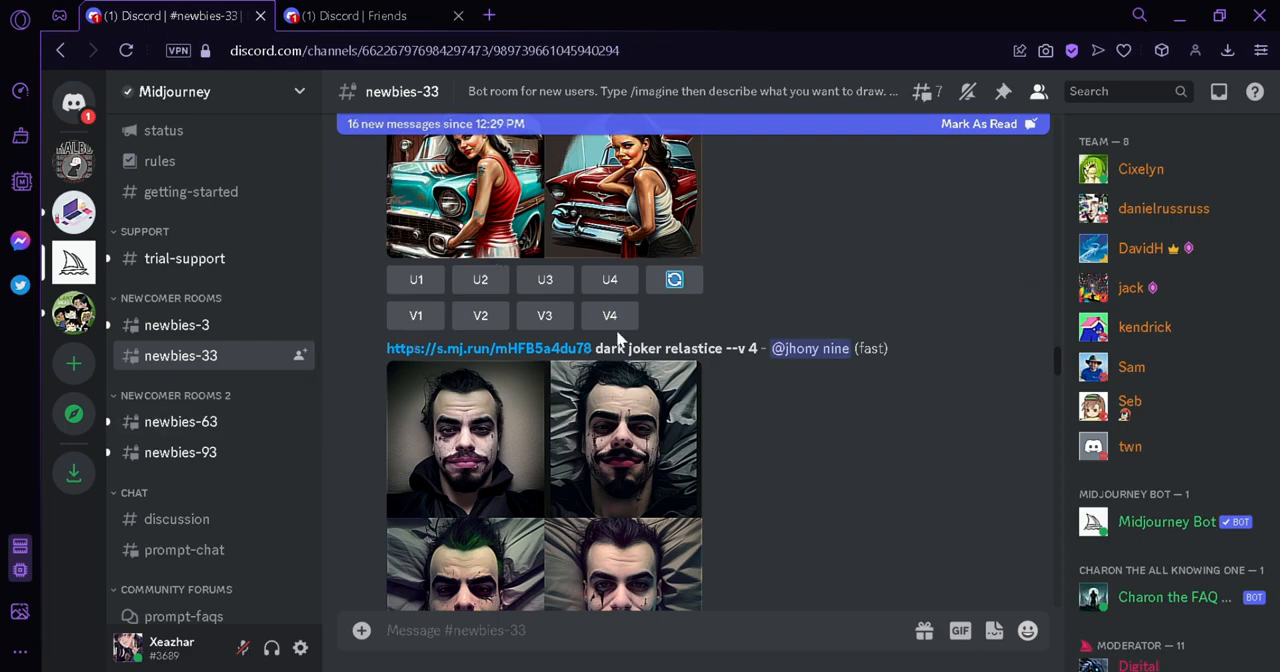
drag(1065, 382, 1078, 600)
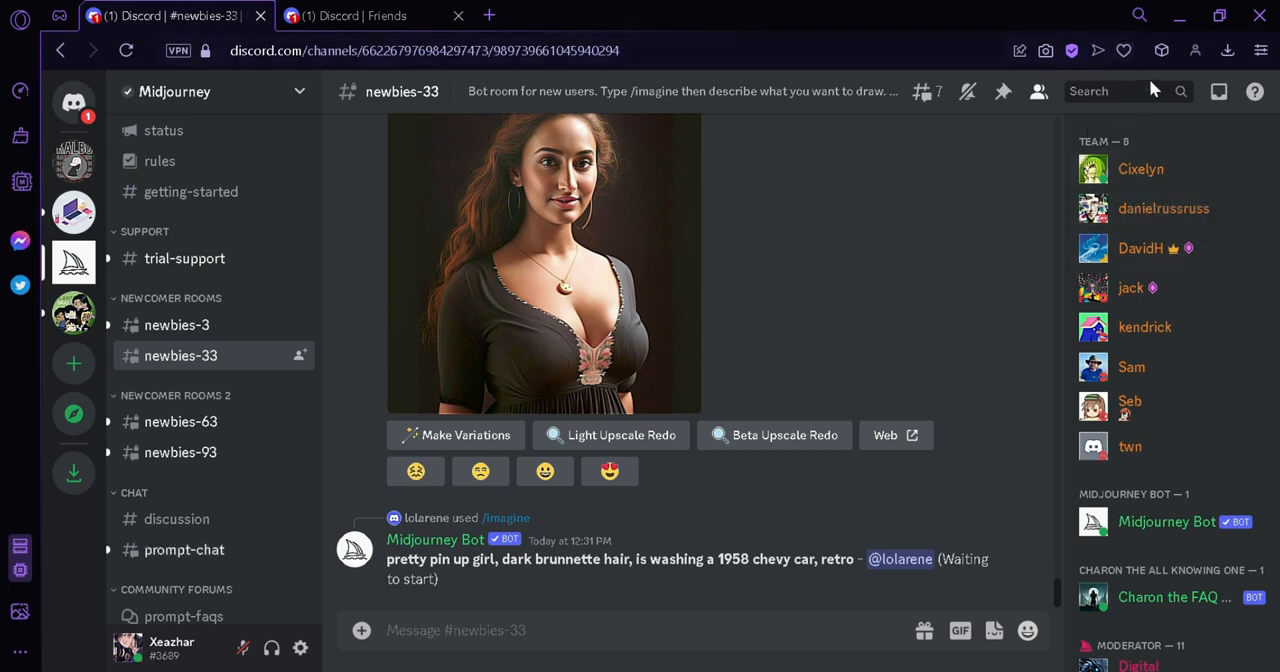
scroll(1160, 250, down, 3)
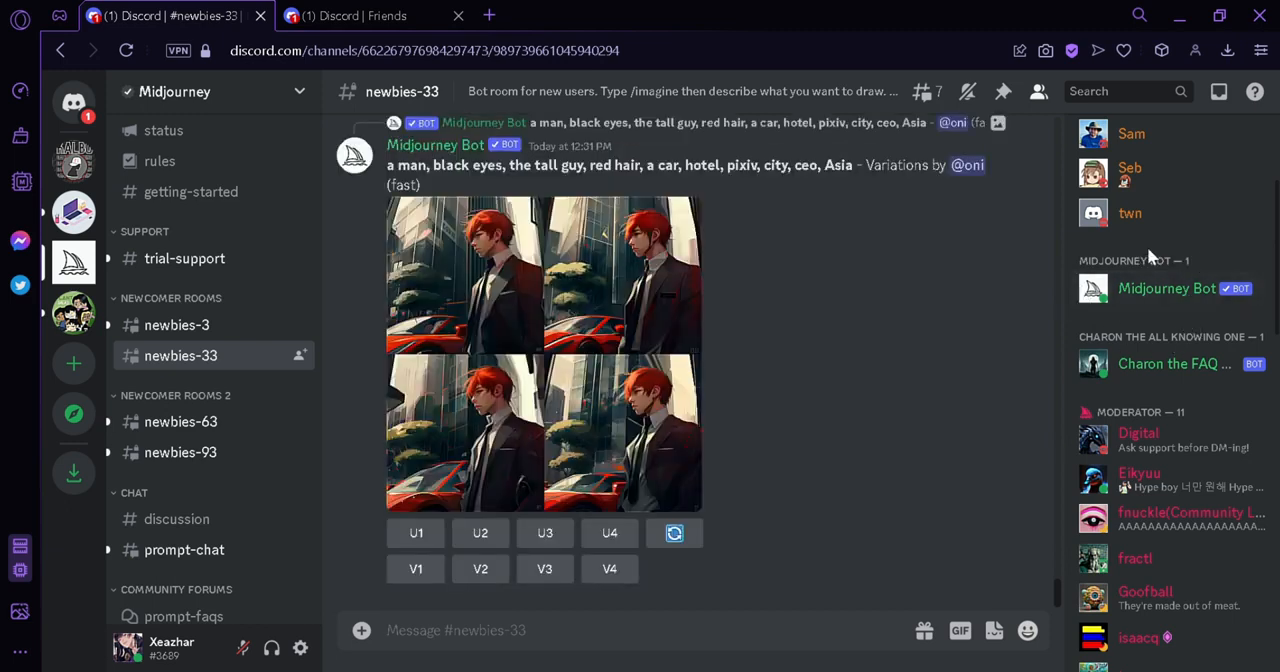
Create a new Discord server from scratch for me and my friends, keeping the suggested server name
click(74, 372)
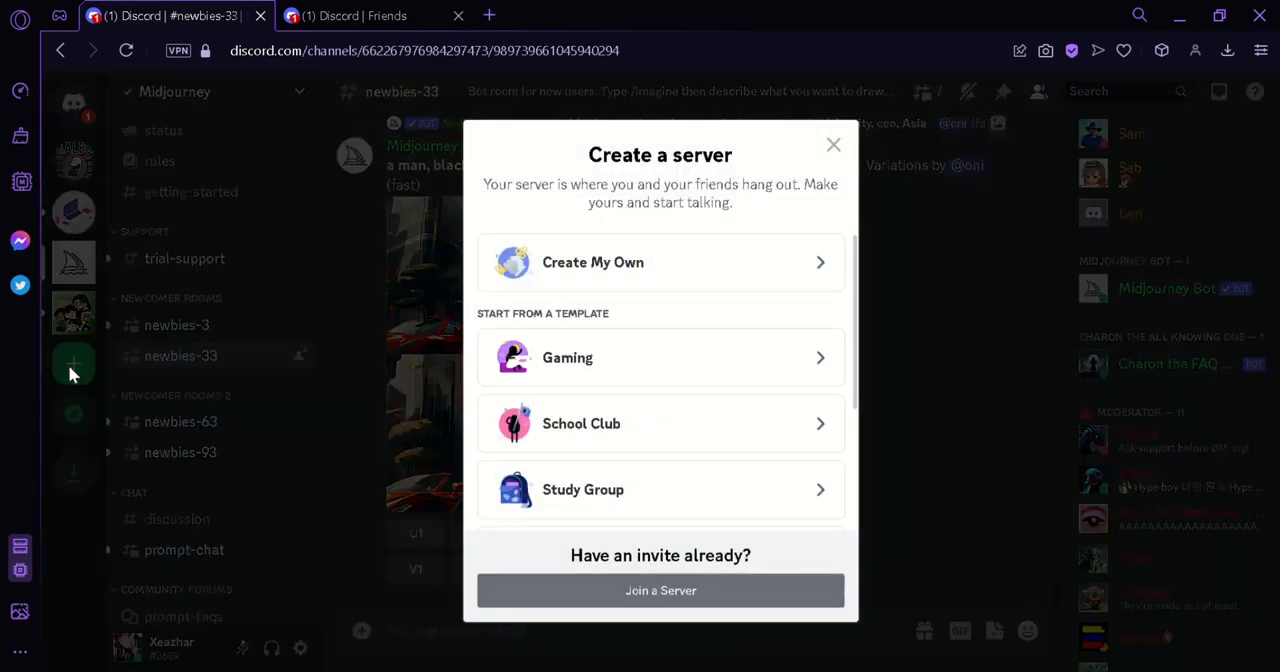
click(734, 266)
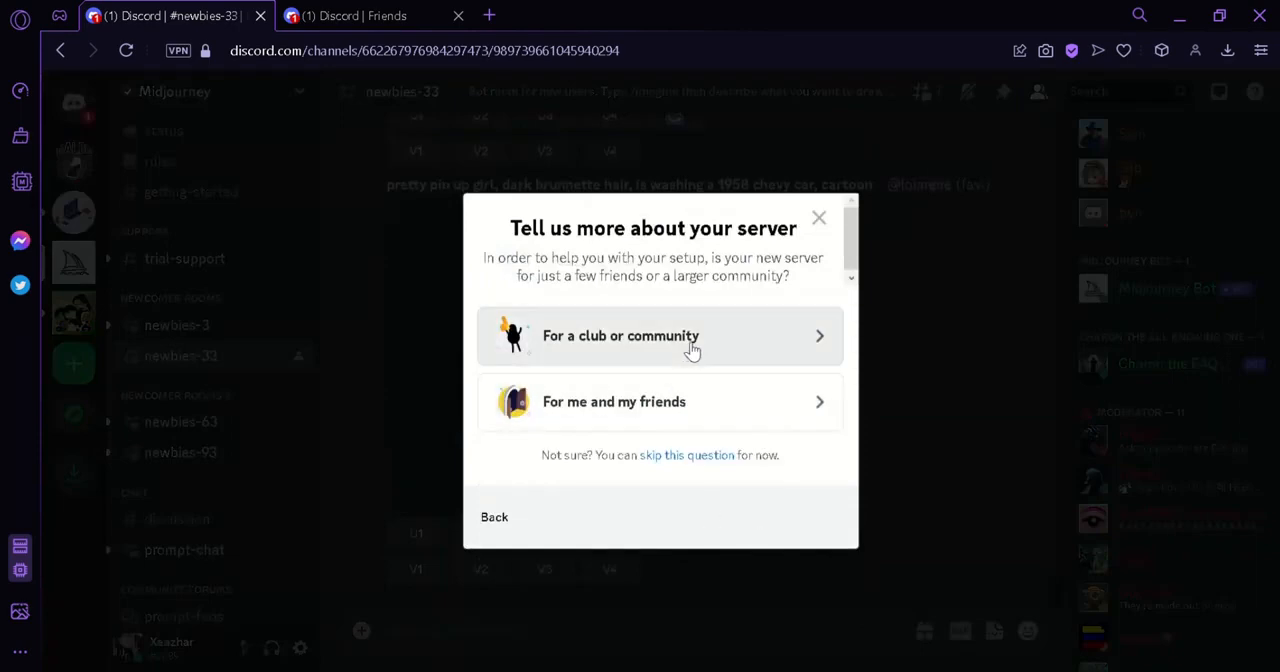
click(689, 412)
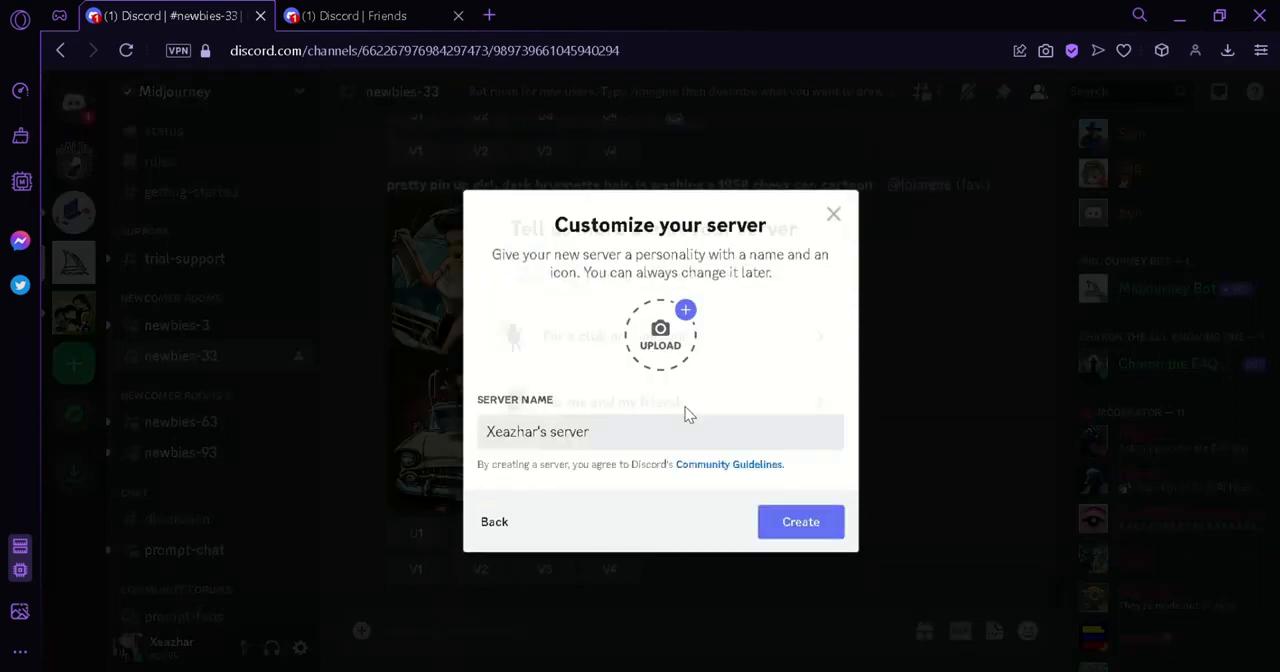
click(801, 521)
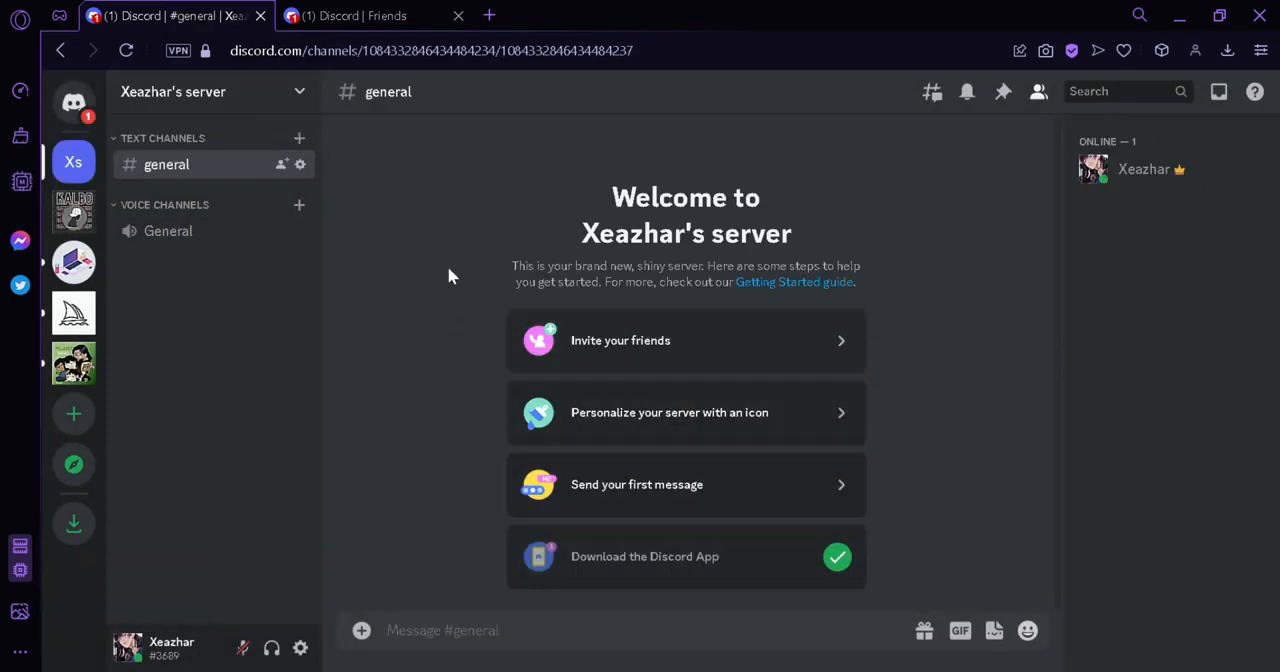
Start adding the Midjourney Bot from the Midjourney server's member list and choose the newly created server as its destination
click(84, 308)
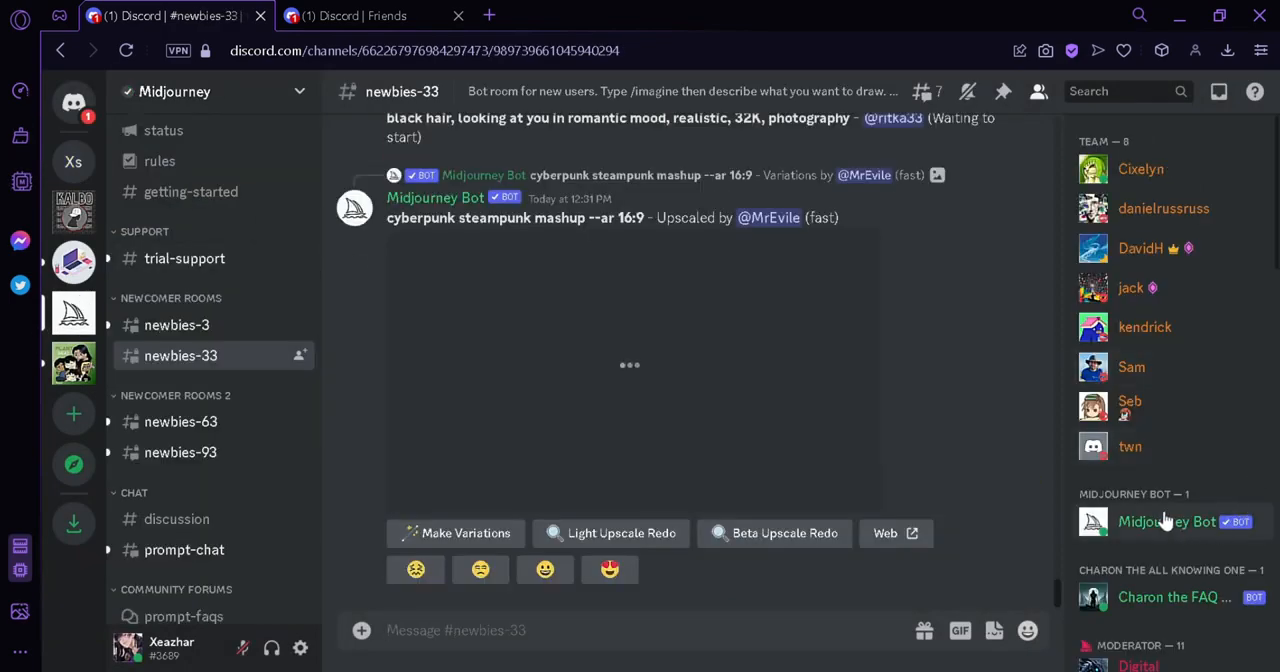
click(1160, 520)
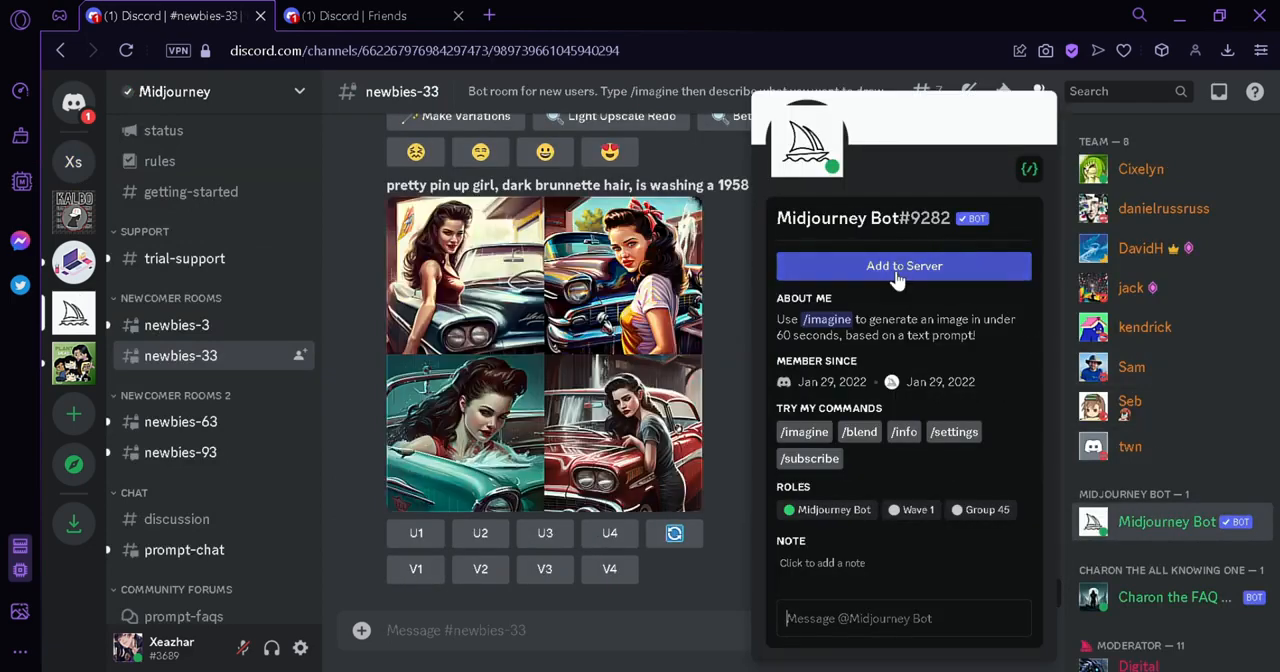
click(897, 272)
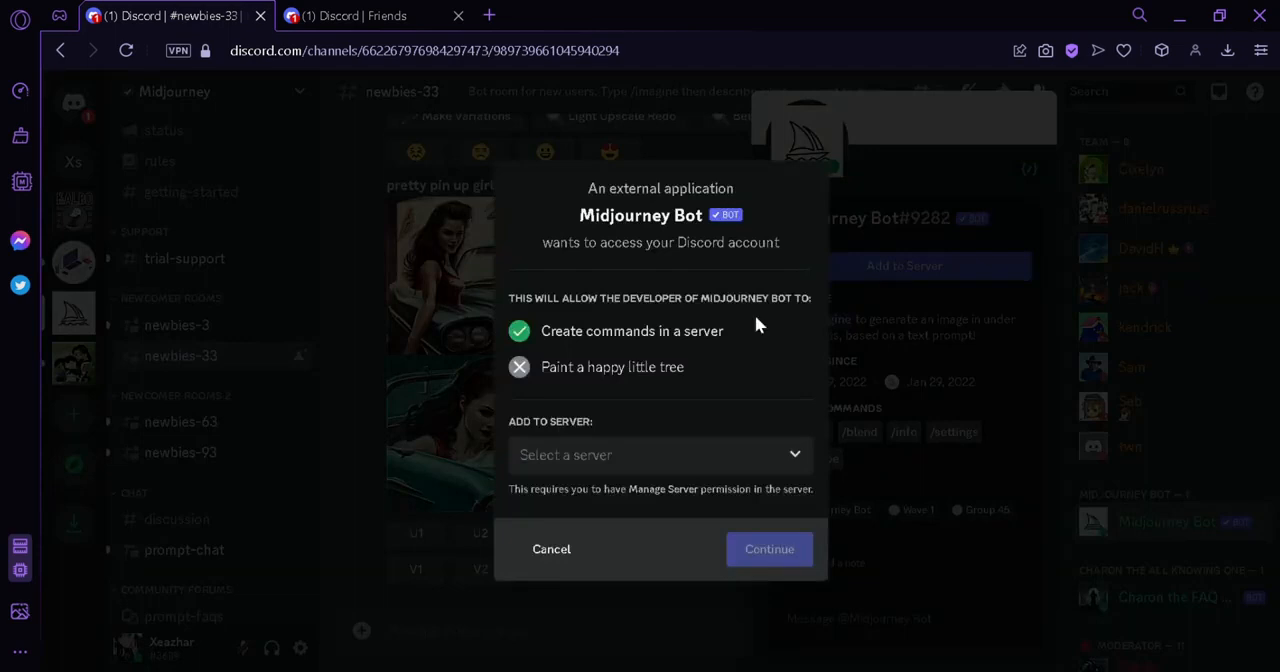
click(733, 455)
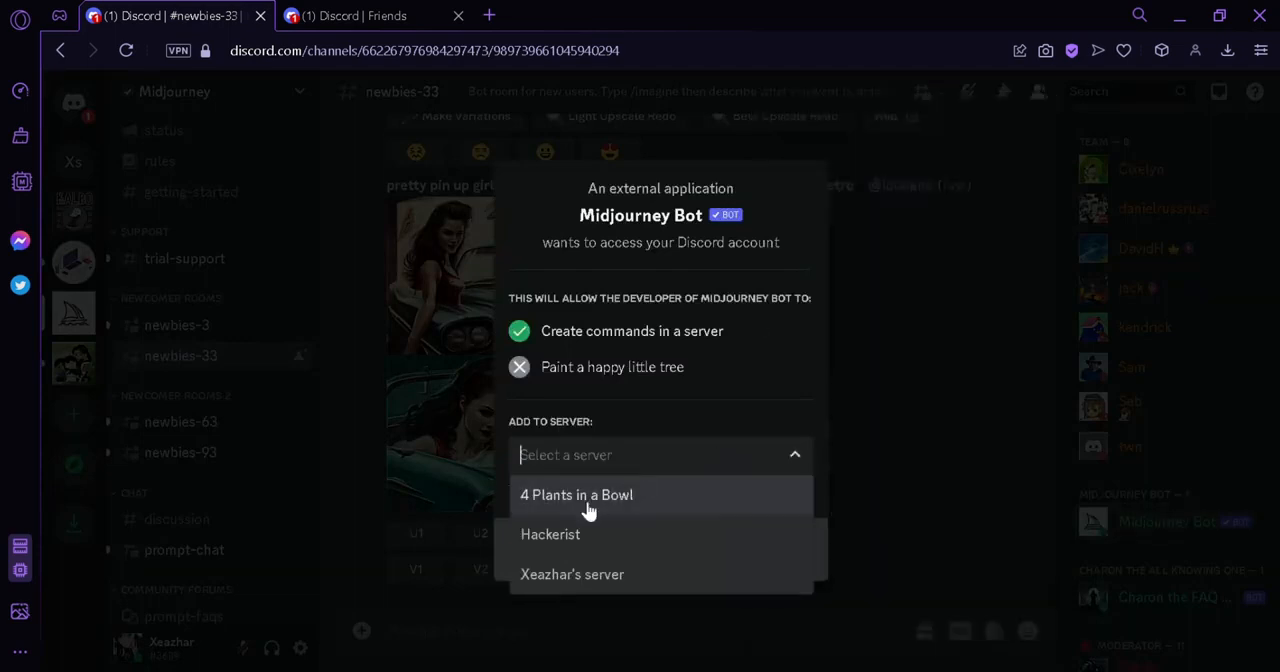
click(583, 577)
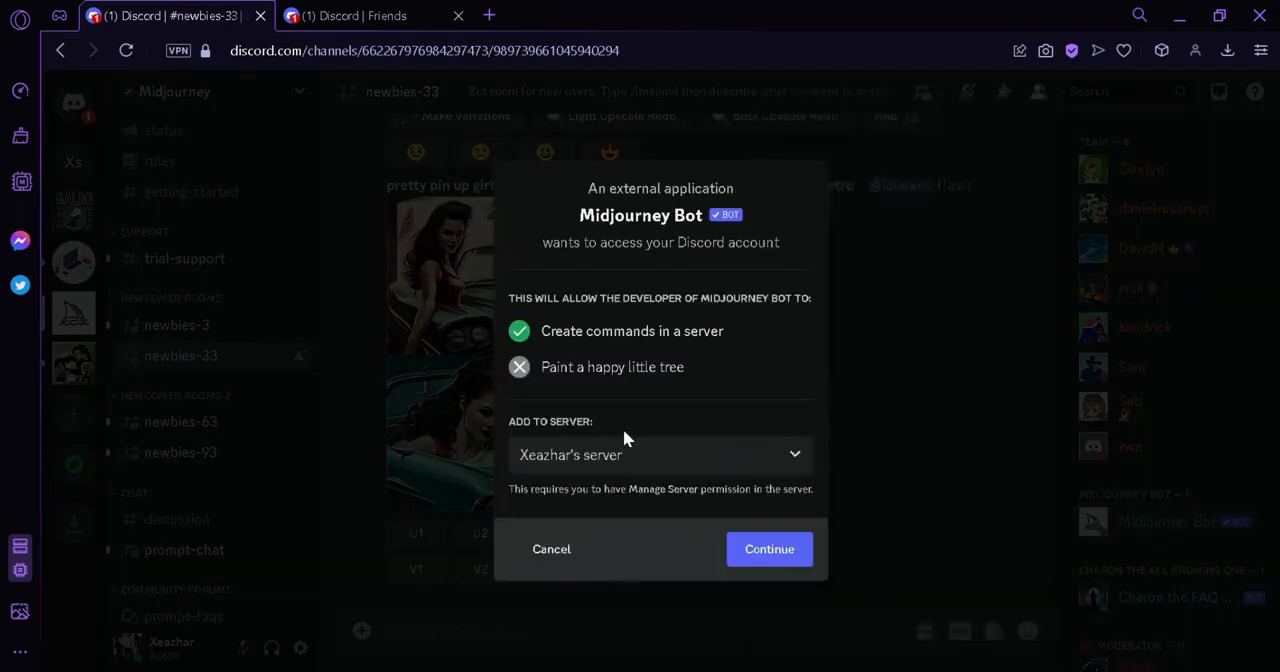
click(769, 549)
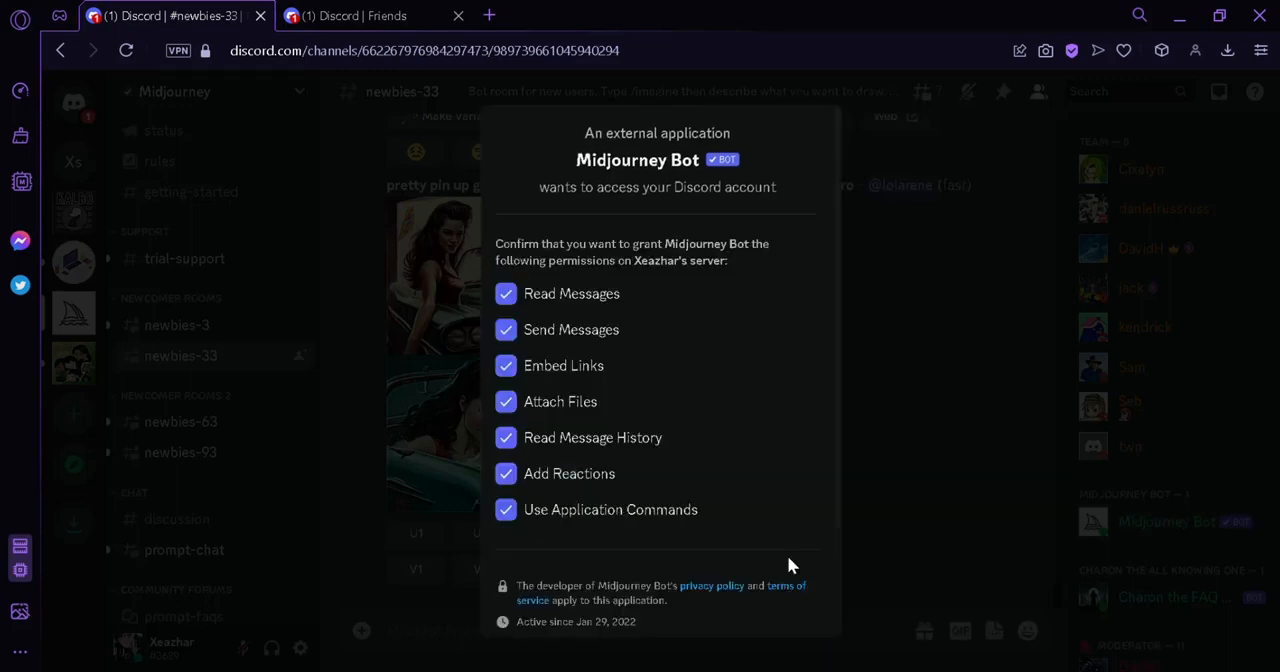
Authorize the Midjourney Bot with all its listed permissions, complete the verification and close the confirmation
scroll(731, 491, down, 2)
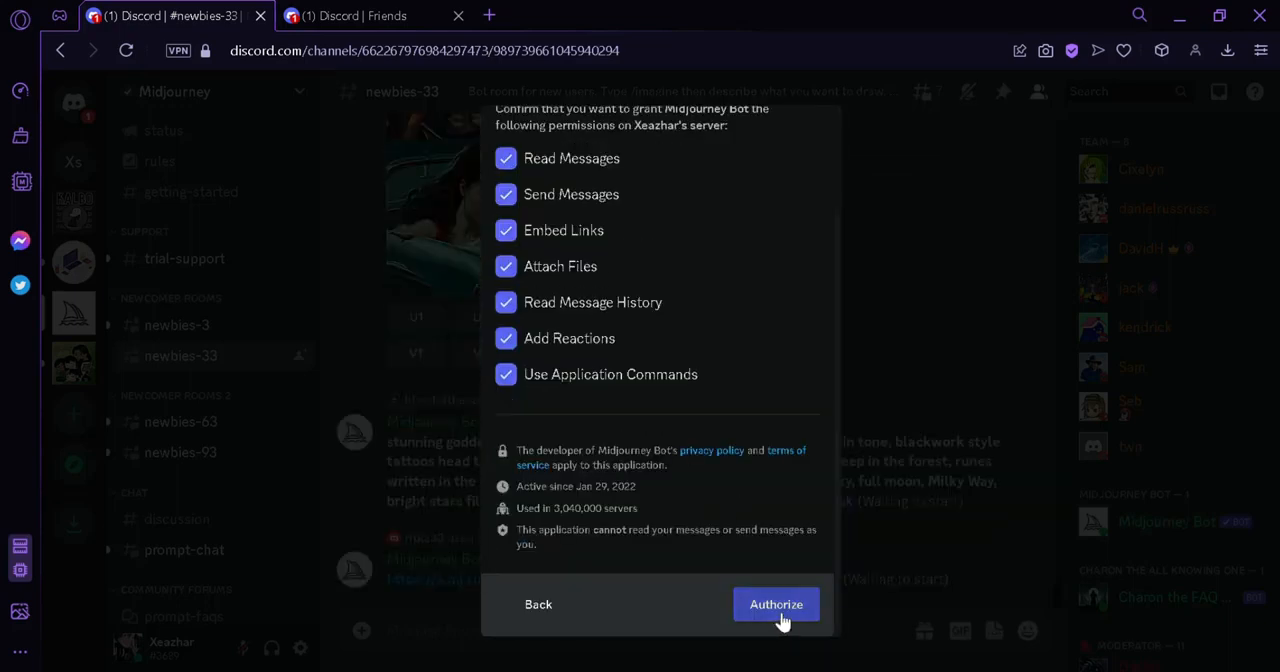
click(784, 610)
click(552, 394)
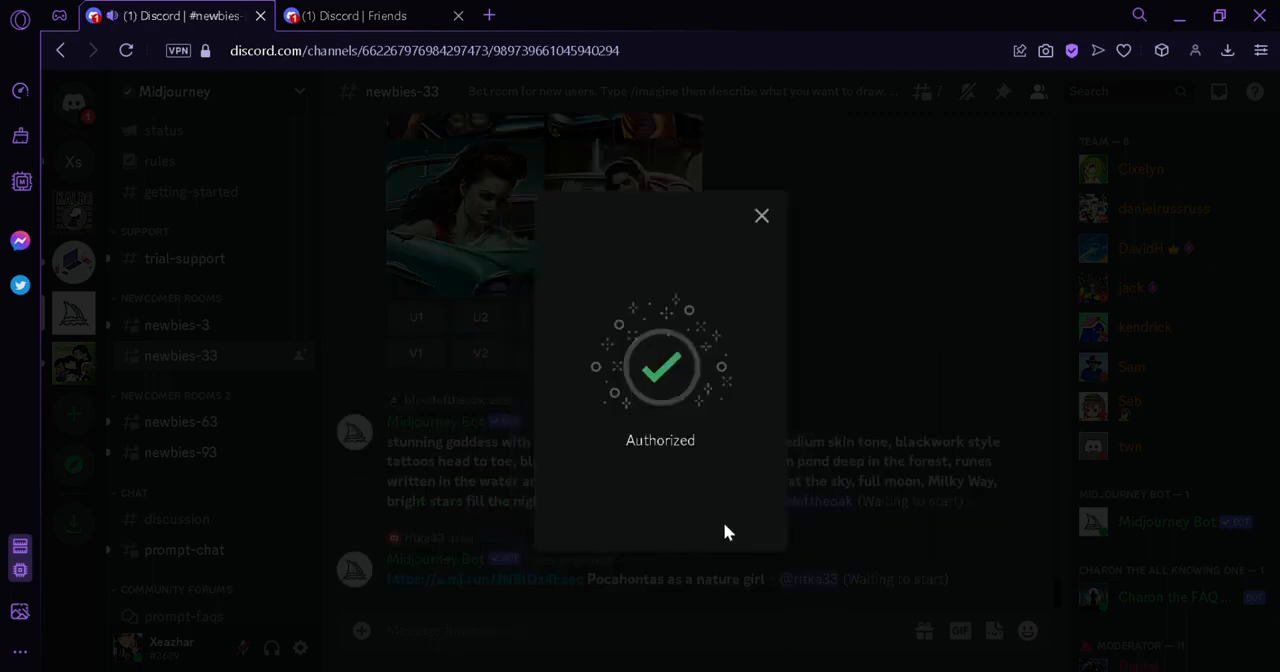
click(763, 219)
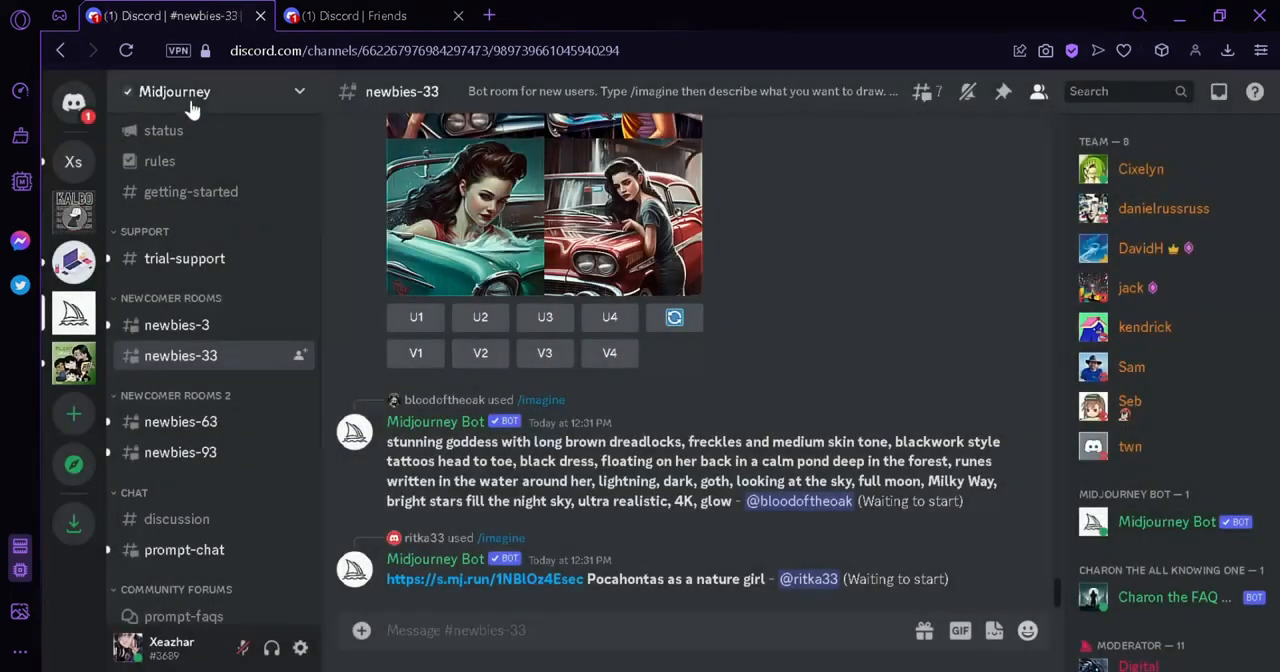
Open the new server's general channel and start an /imagine command for the Midjourney Bot
click(76, 163)
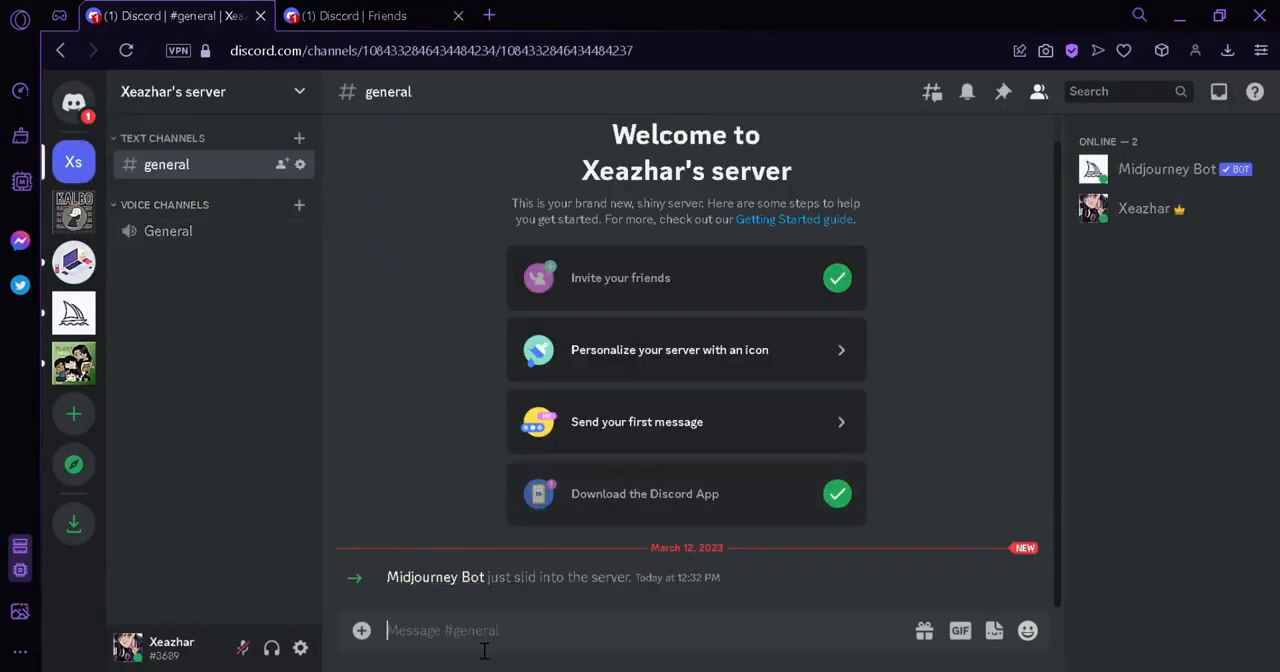
text(/pr)
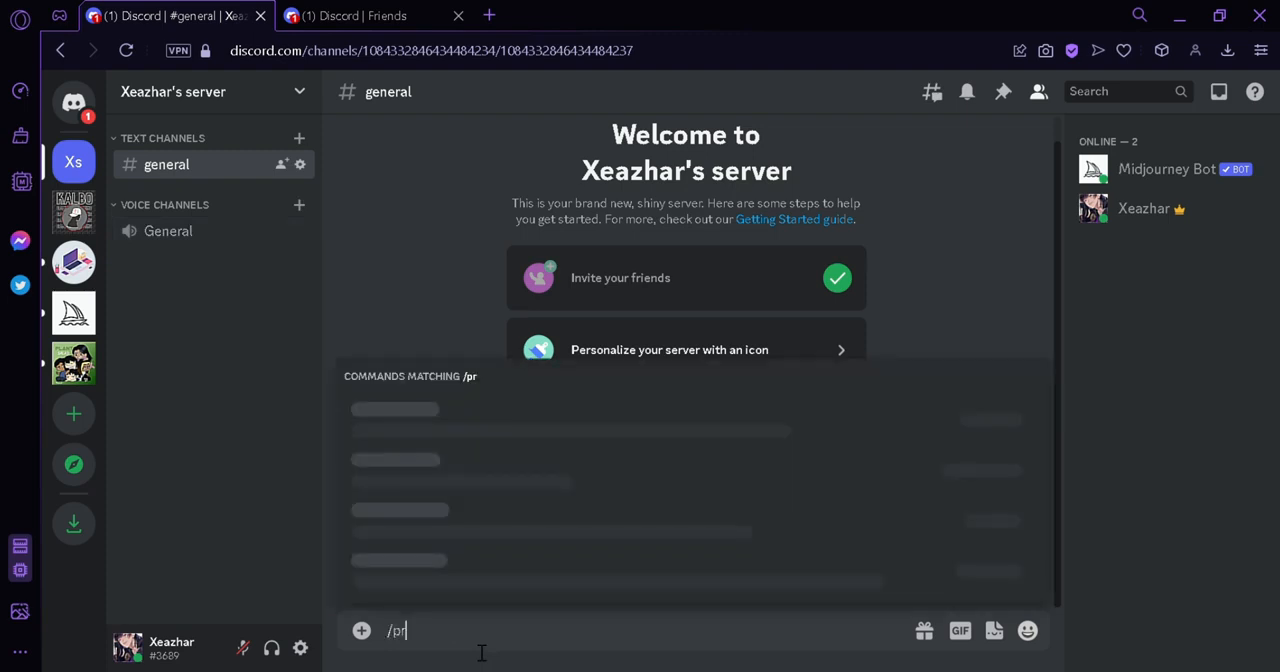
key(BackSpace)
key(BackSpace)
text(/imag)
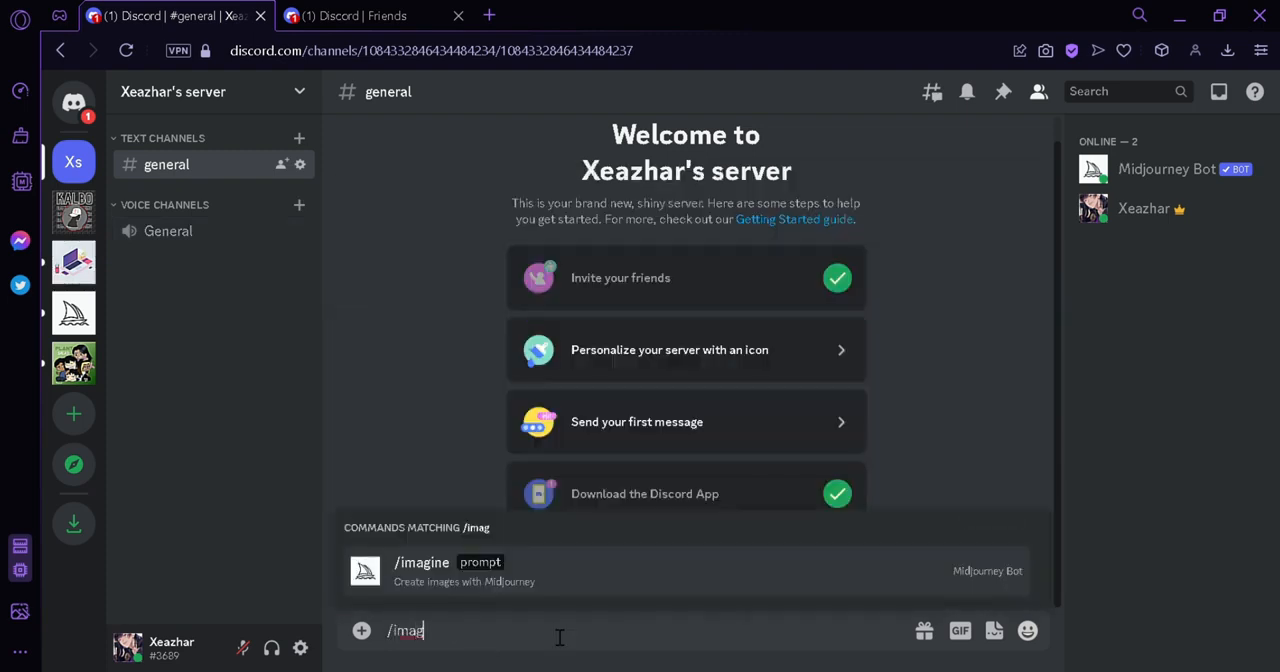
click(585, 566)
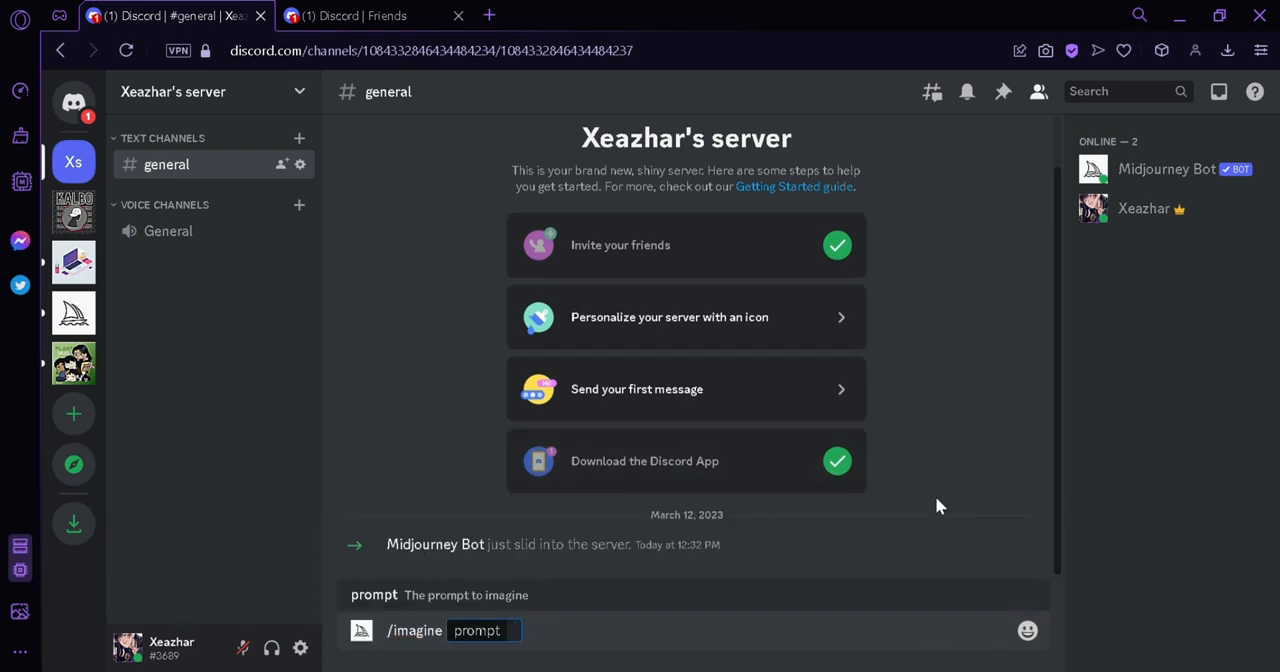
Submit the image prompt "Clouds over flowing from a jar -- v4"
text(Clou)
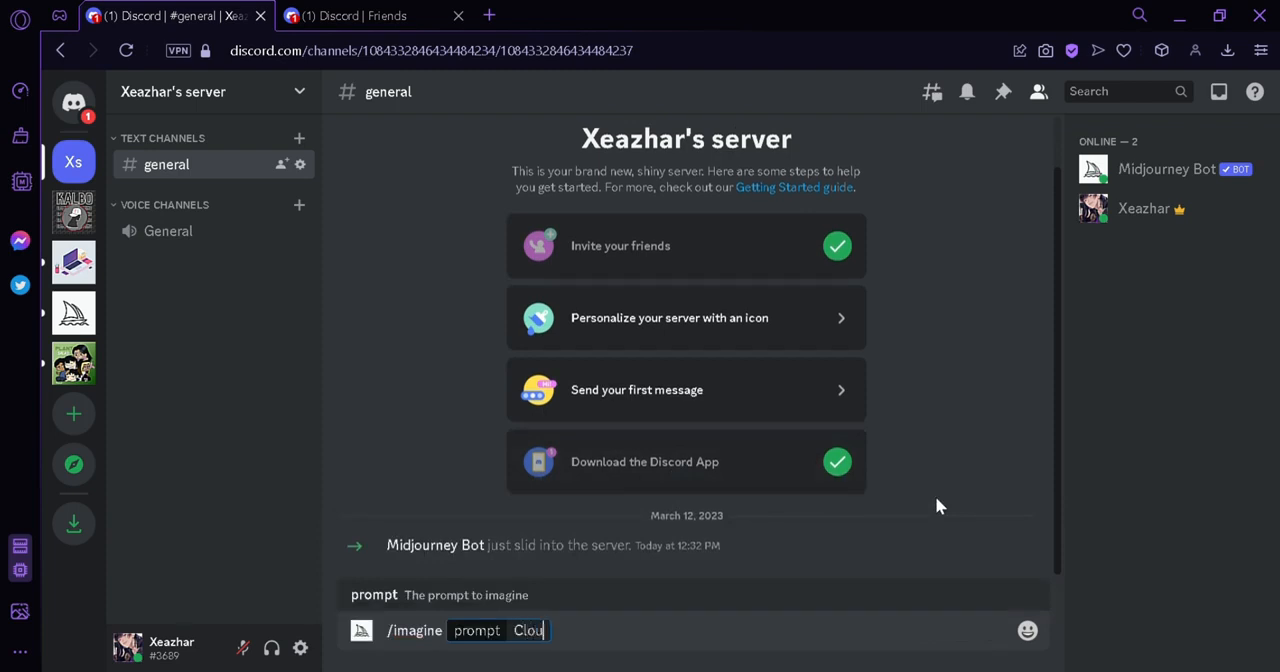
text(ds over flw)
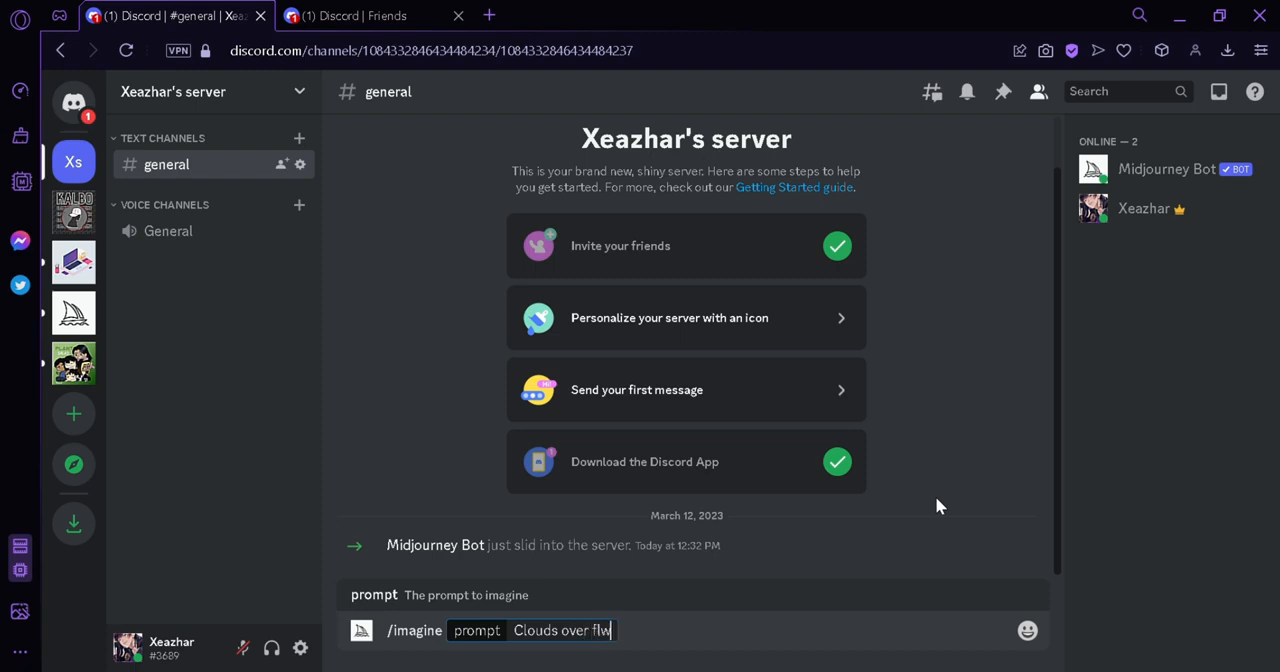
key(BackSpace)
text(owing from a jar)
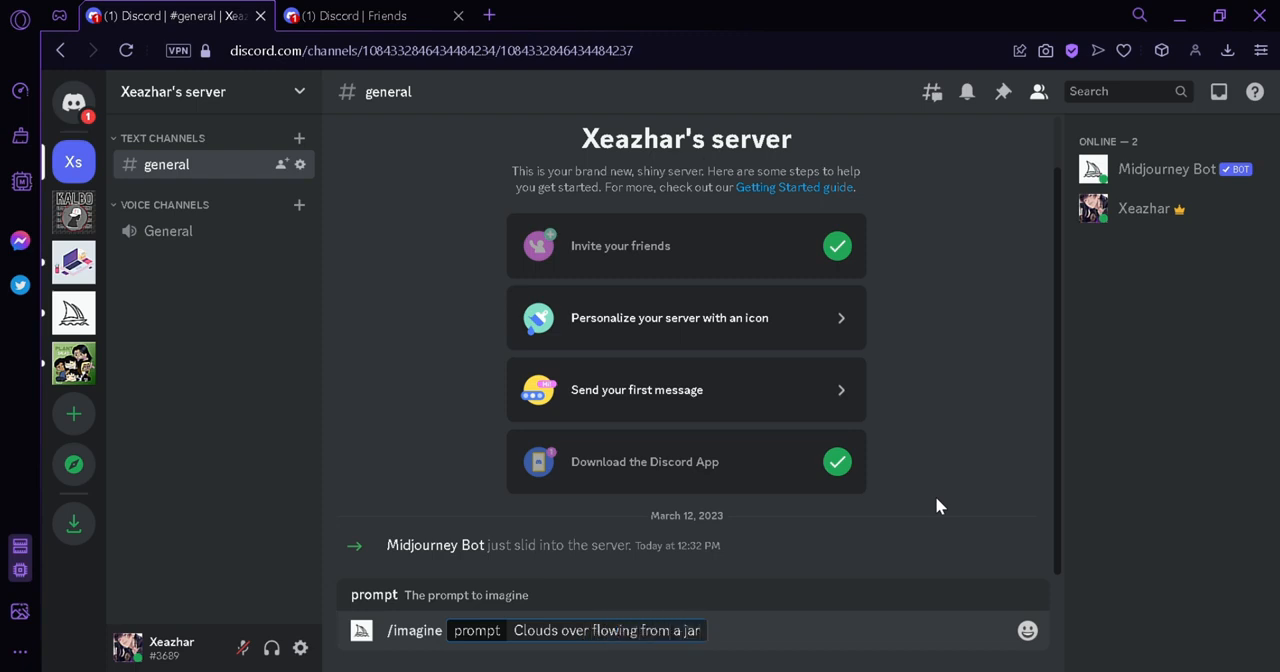
text( -- v4)
key(Return)
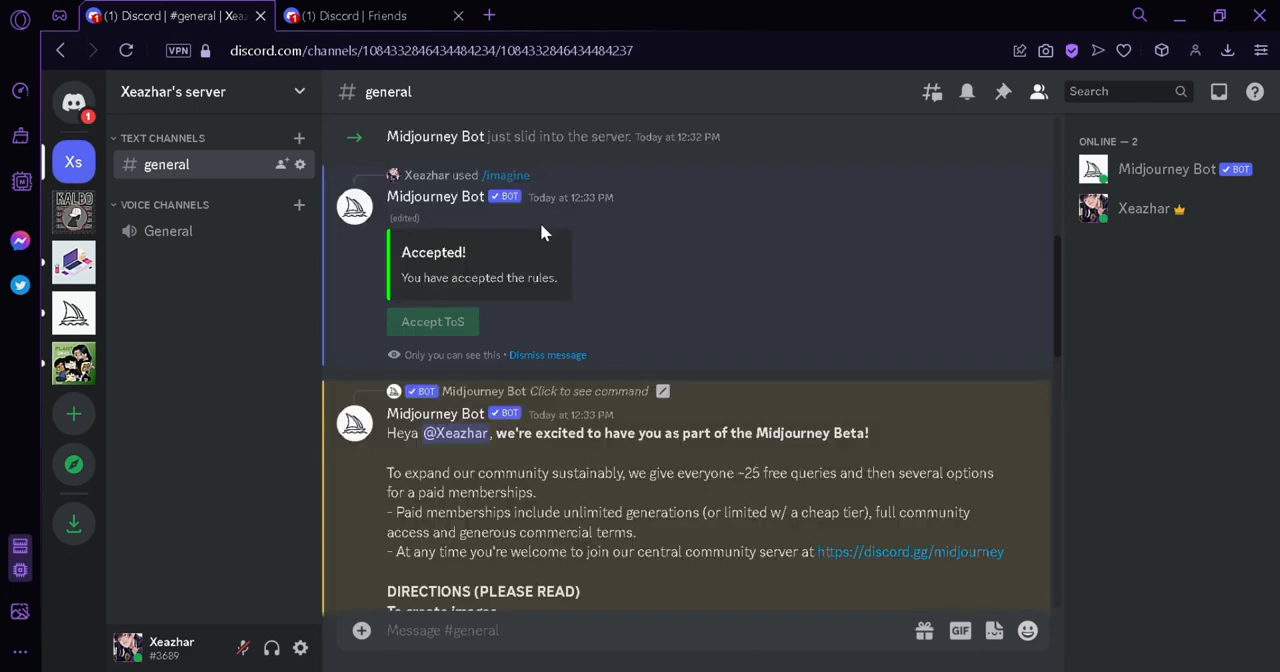
Look over the Midjourney Bot's welcome message and start another /imagine command in the general channel
scroll(587, 261, down, 5)
scroll(560, 280, up, 6)
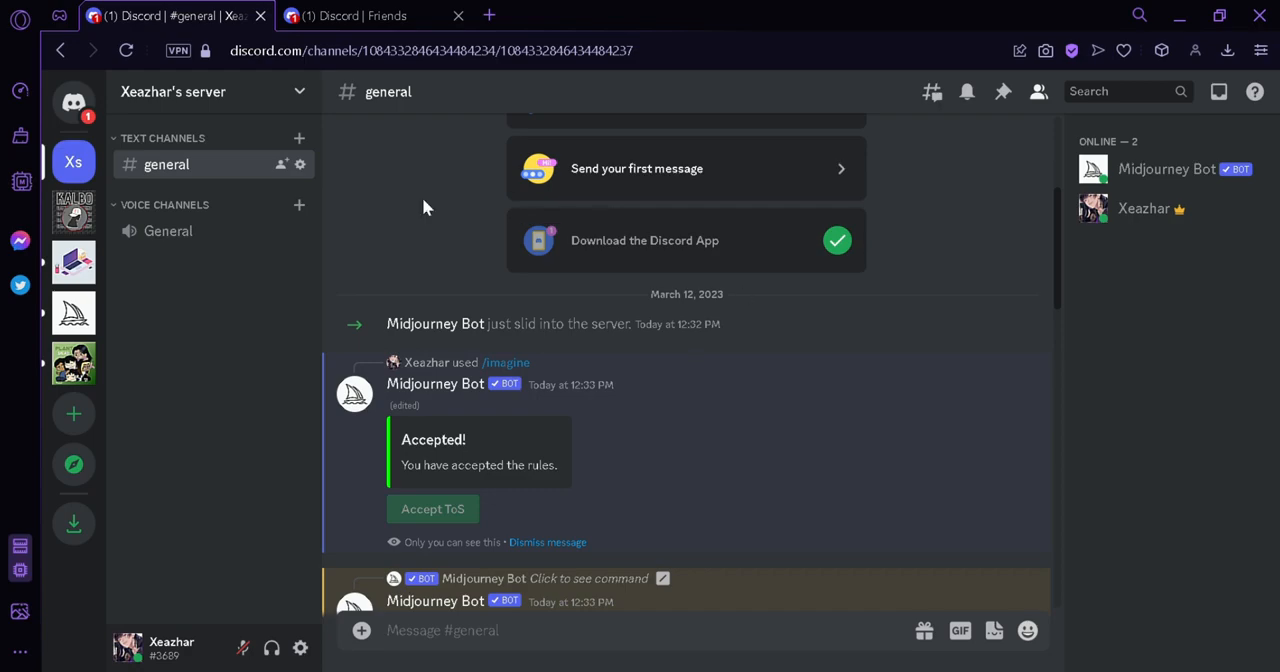
scroll(716, 361, down, 8)
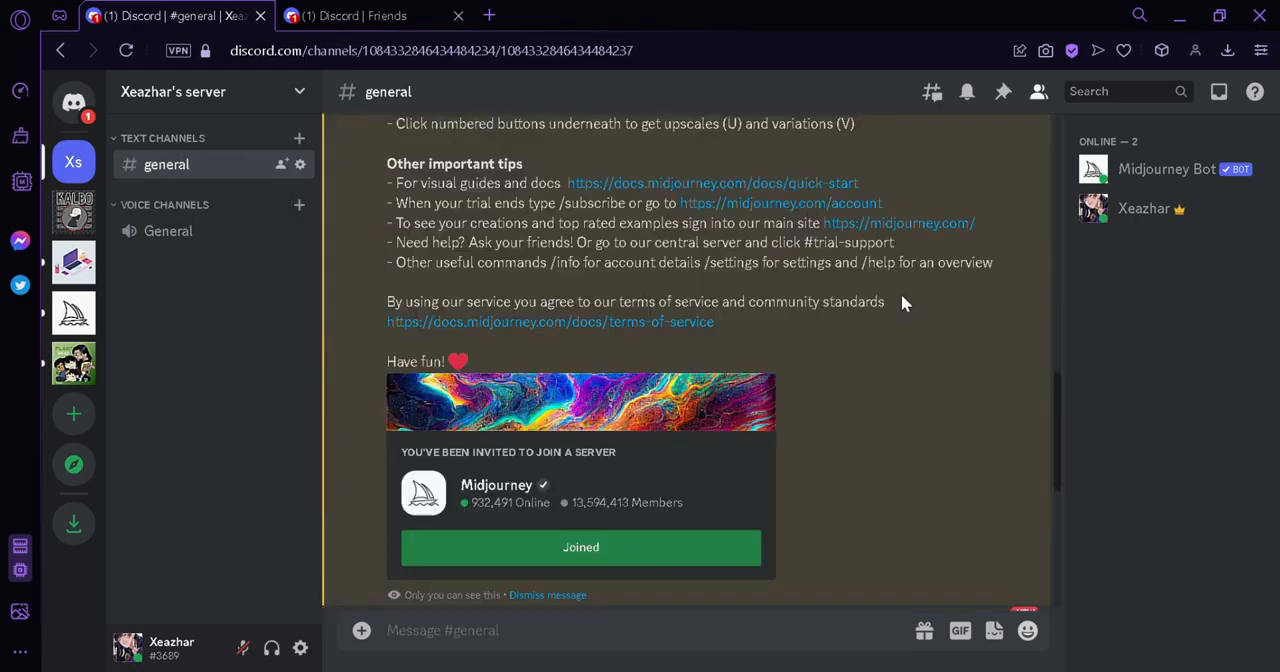
text(/)
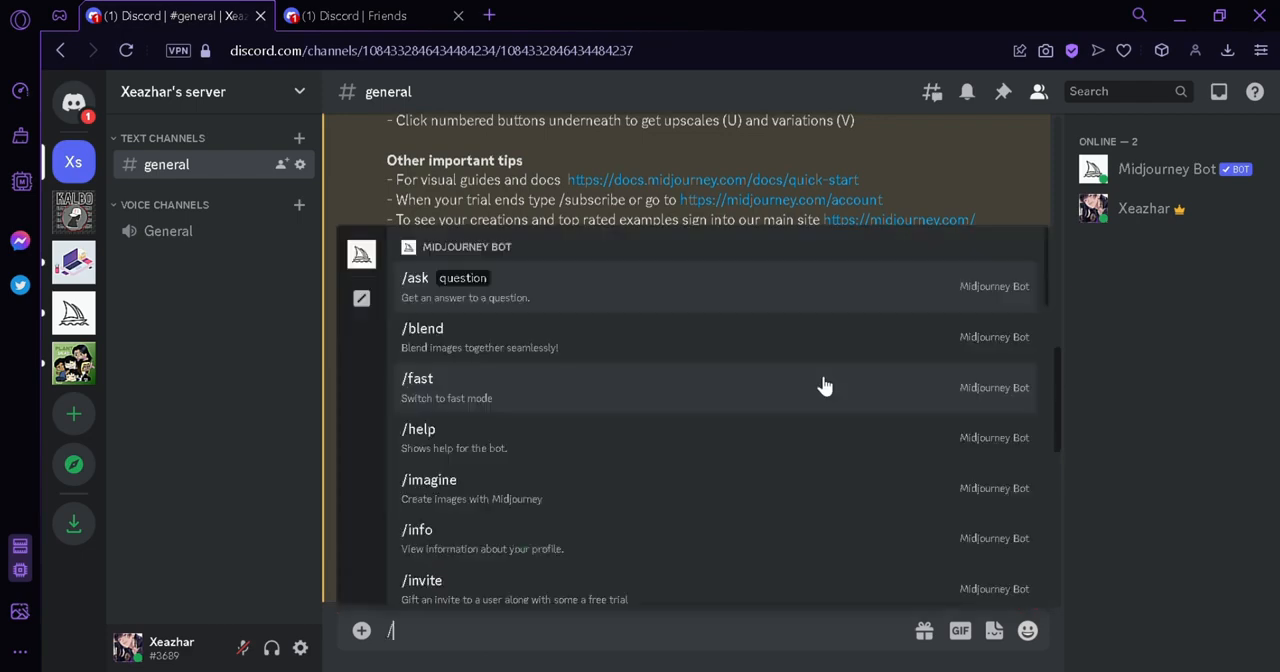
text(imag)
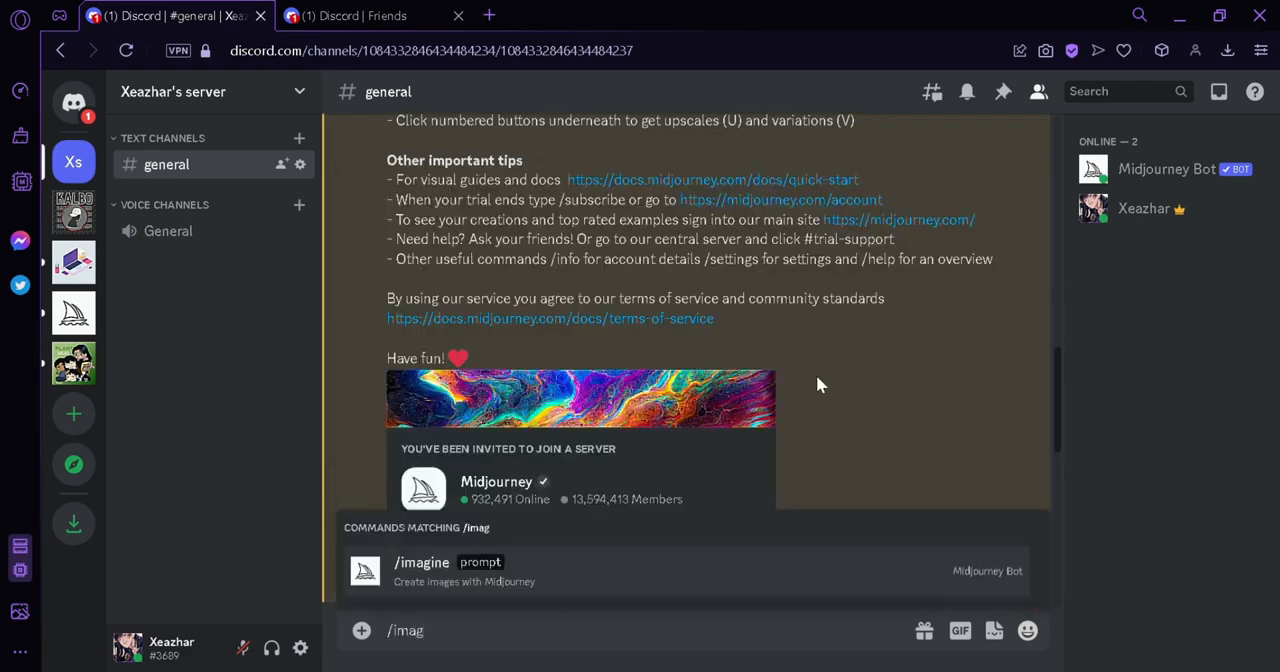
click(592, 564)
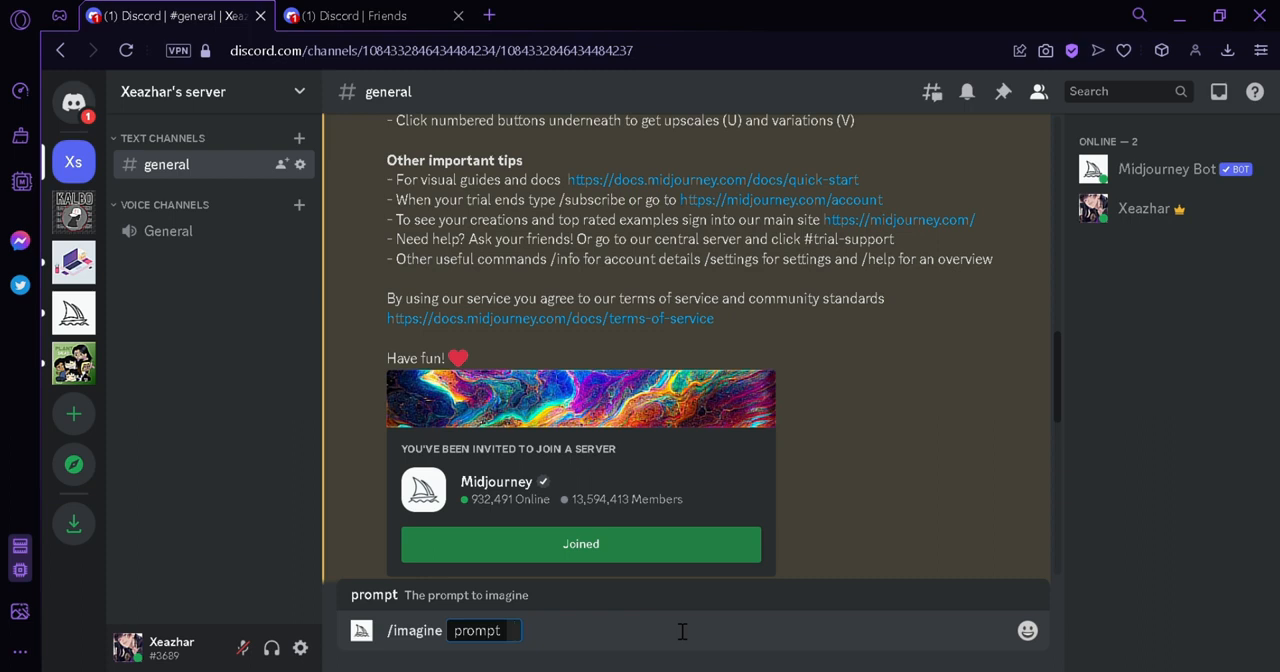
Submit the image prompt "Clouds over flowing from a broken jar -- v4" to the Midjourney Bot
text(Cloud in)
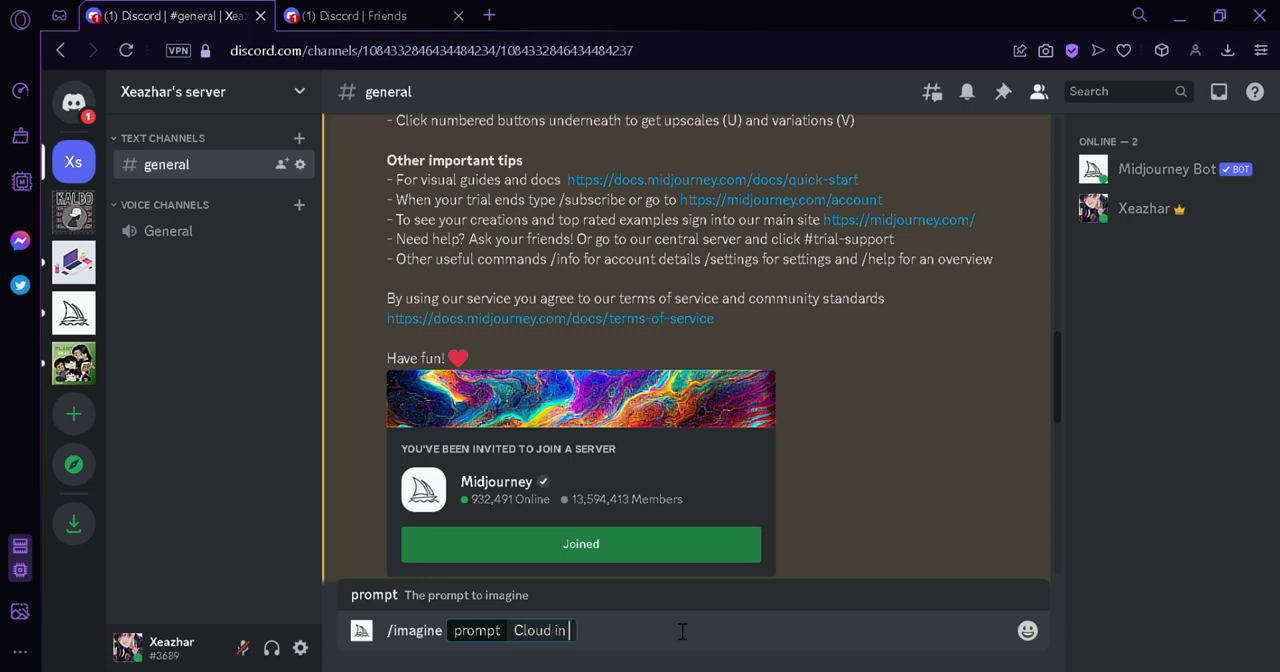
key(BackSpace)
key(BackSpace)
key(BackSpace)
key(BackSpace)
text(s over flowing from )
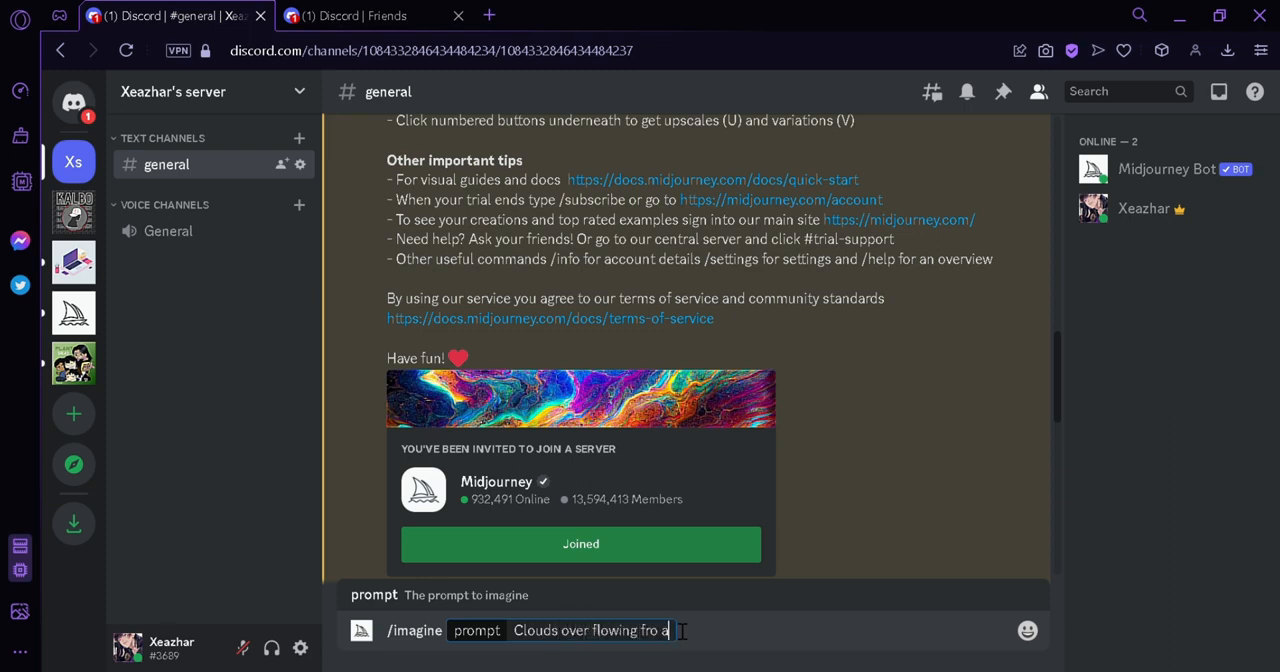
text(a broken jar)
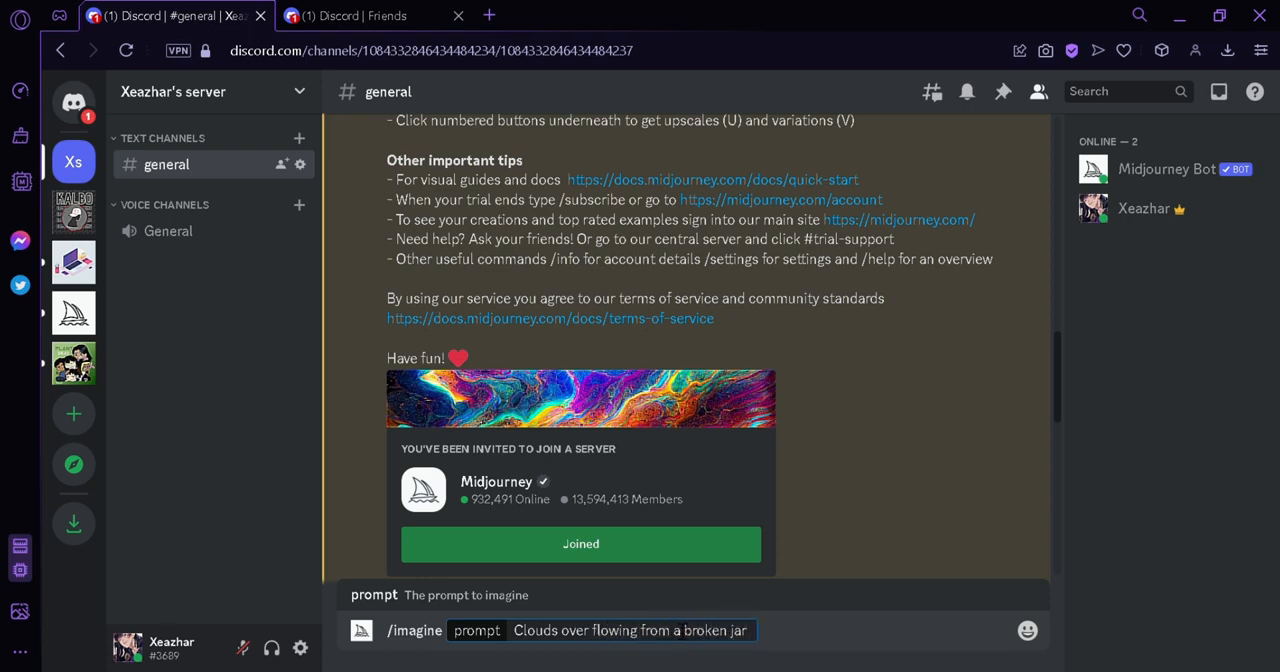
text( -- v4)
key(Return)
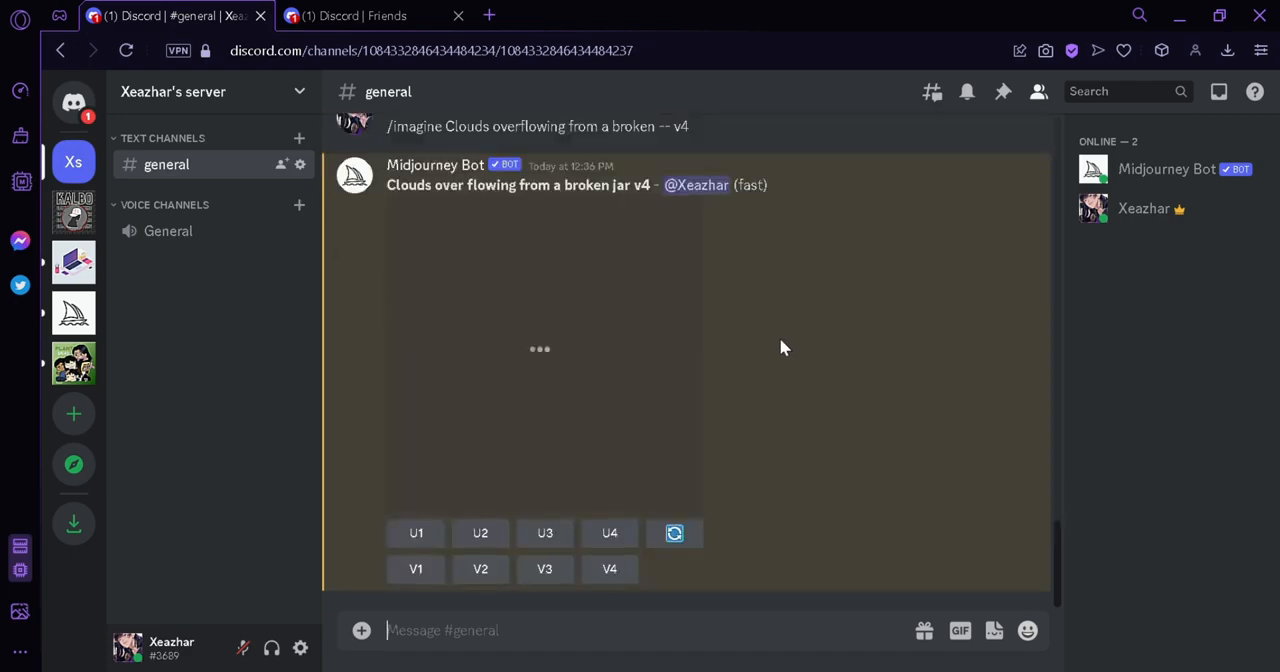
View the generated broken-jar image grid enlarged, close the preview and upscale the first image
click(680, 365)
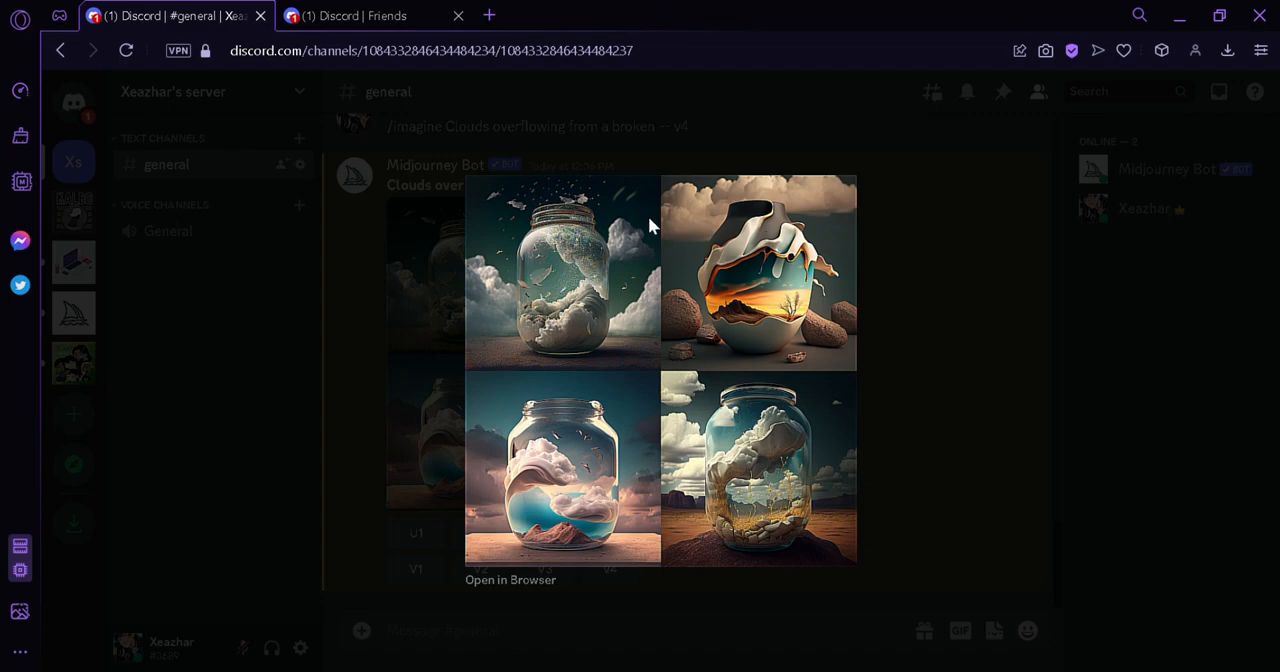
click(974, 322)
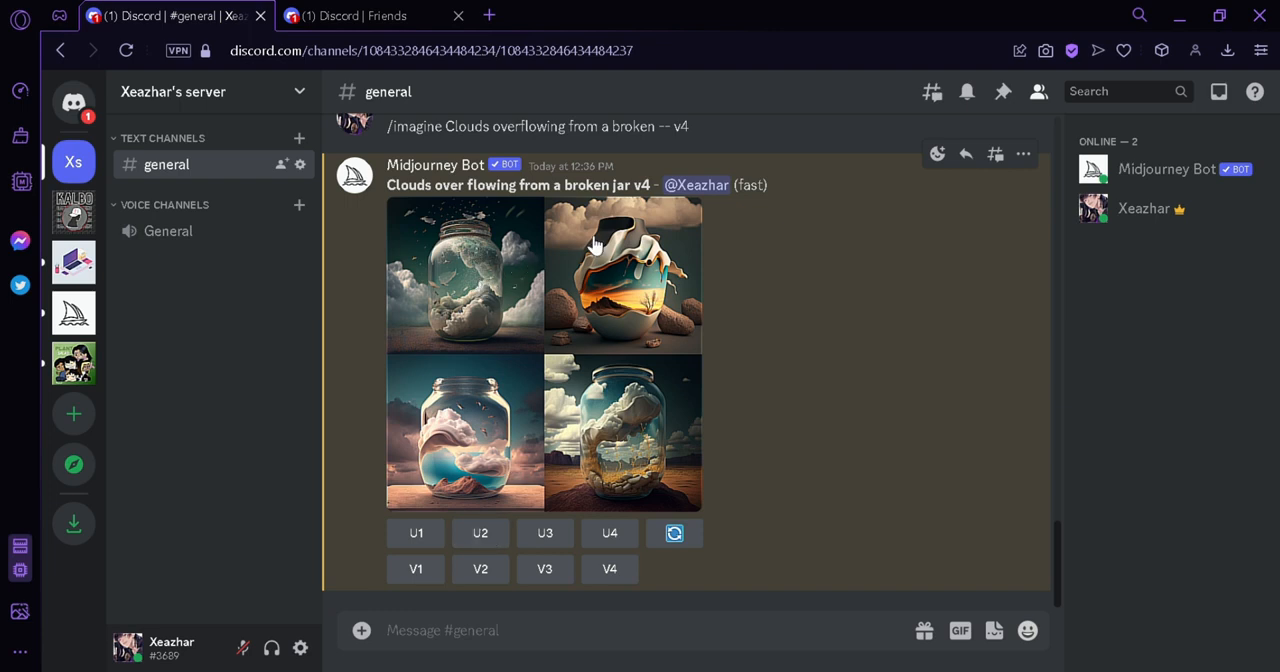
click(438, 533)
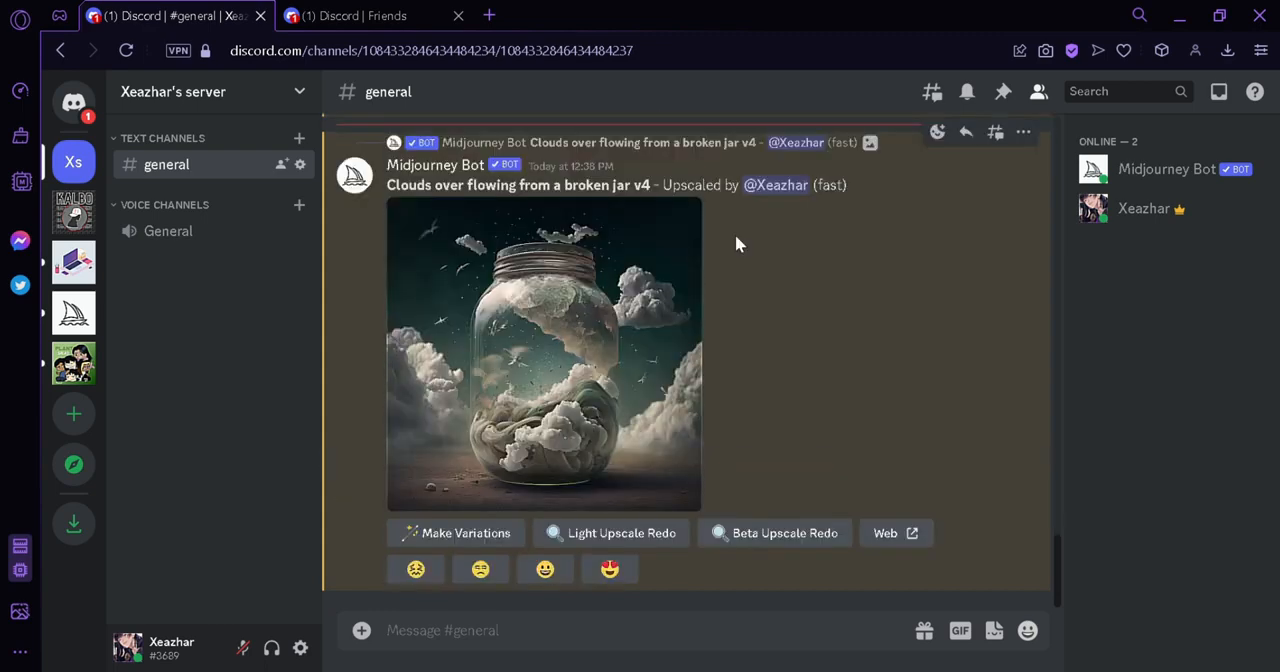
Enlarge the upscaled broken-jar image, copy its image link and close the preview
click(638, 306)
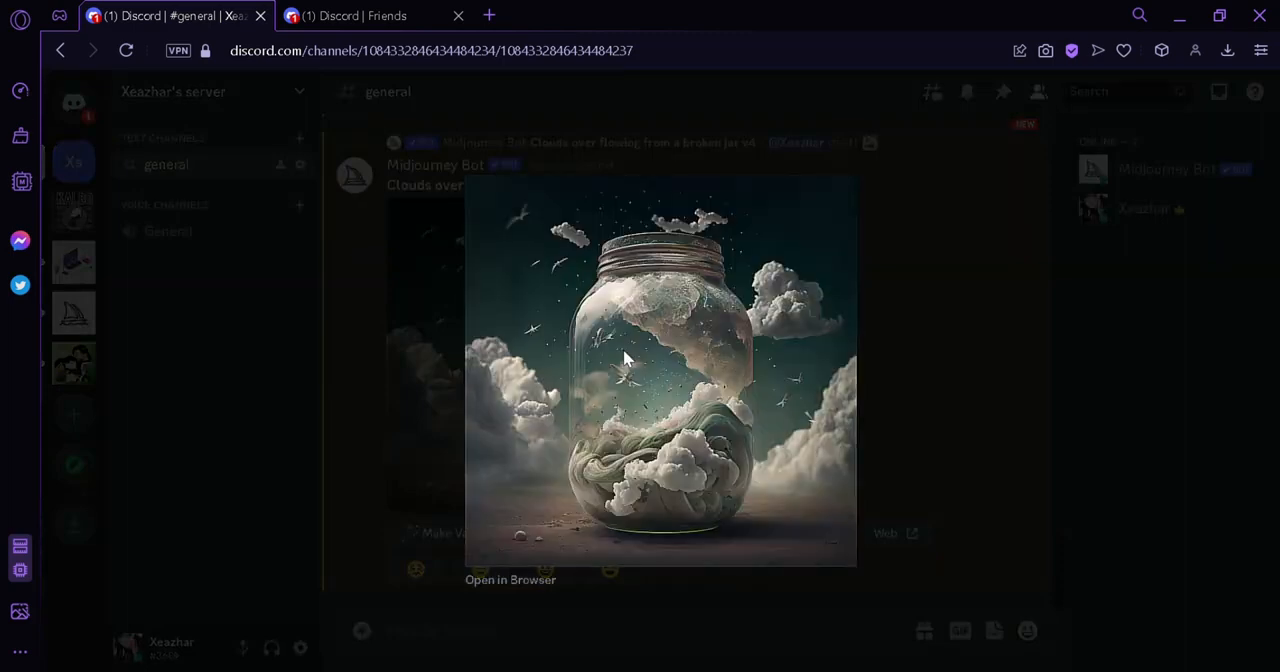
click(973, 287)
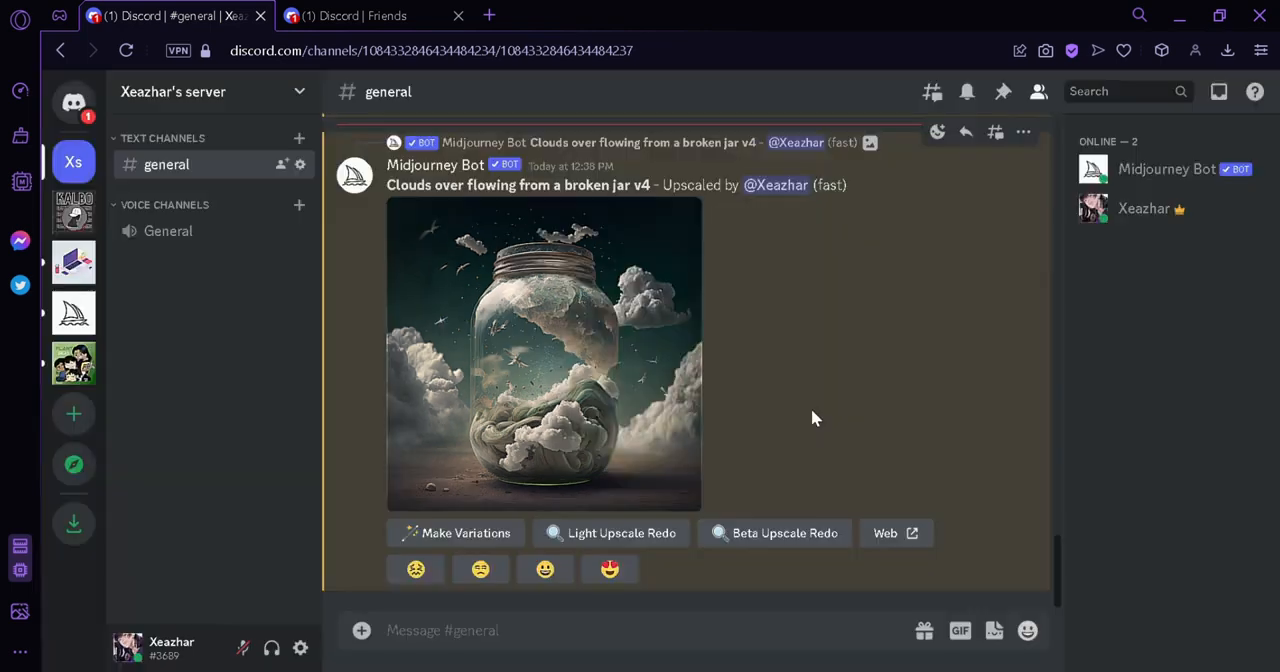
right_click(551, 316)
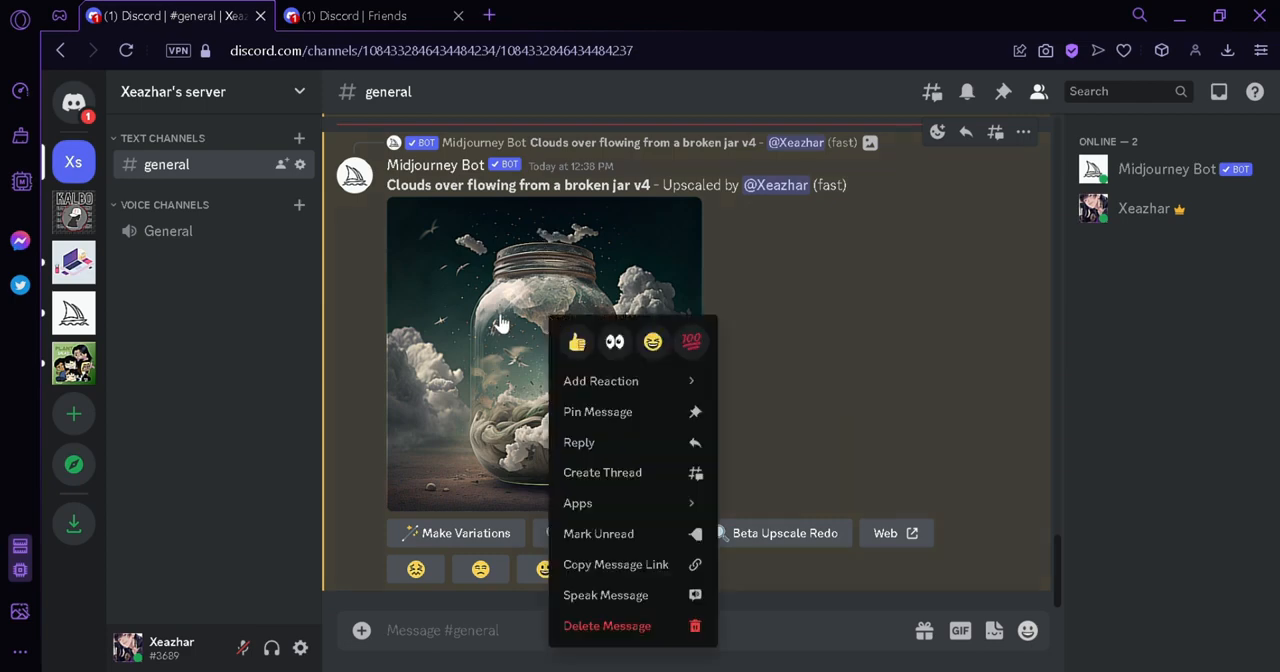
click(493, 312)
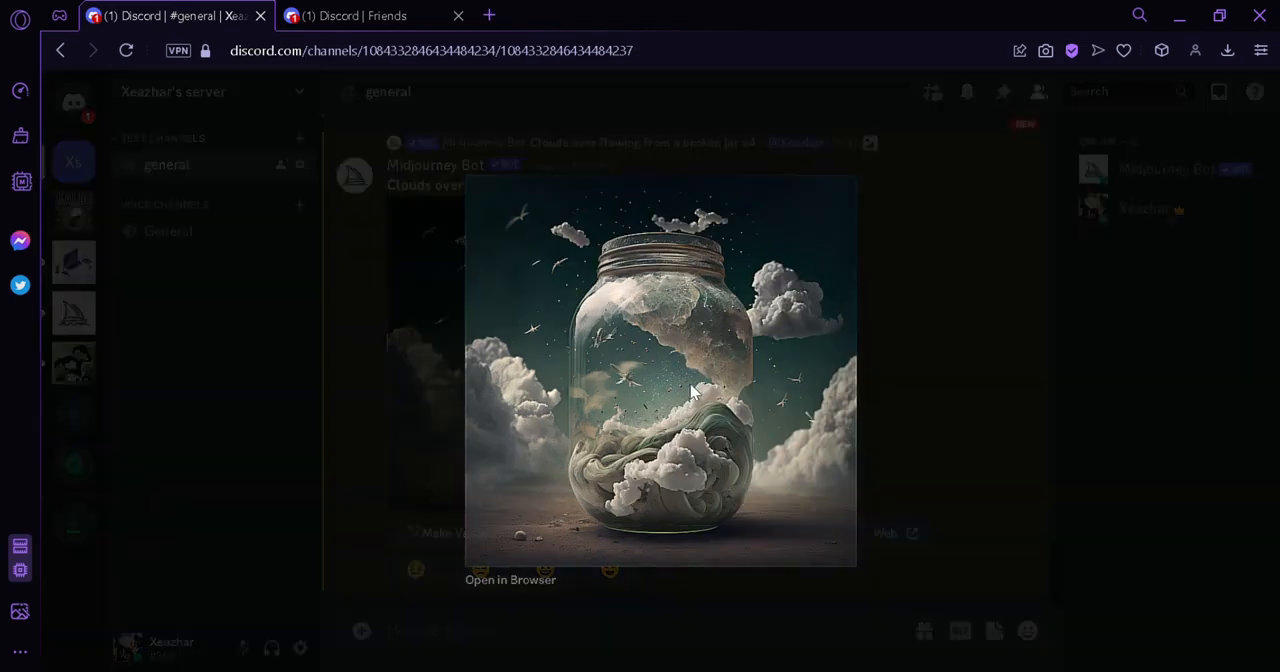
click(867, 415)
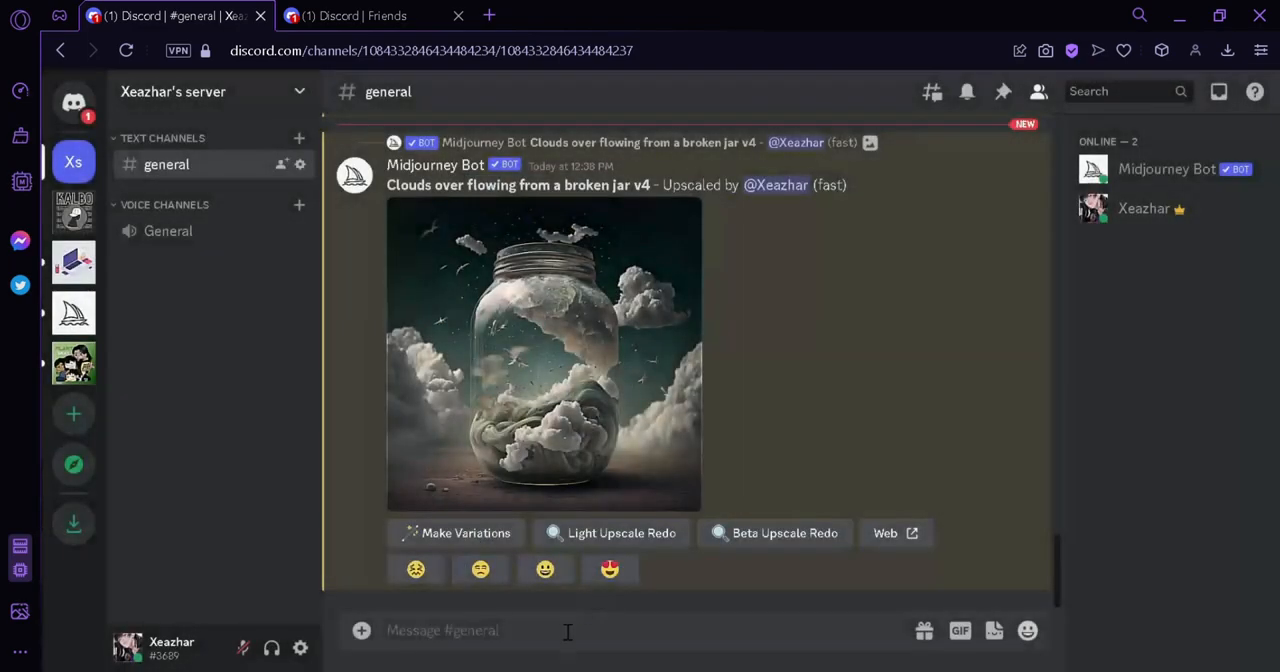
Submit an /imagine prompt made of the copied jar image link followed by "being held by a goddess --v4"
text(/i)
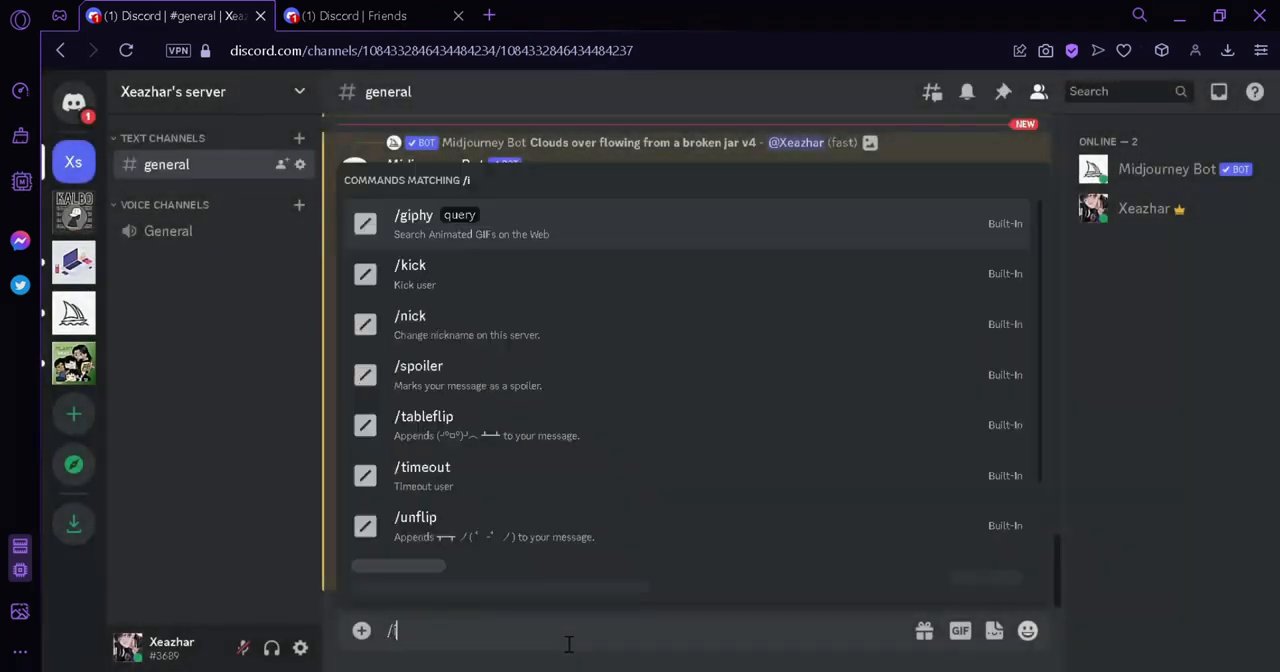
text(magi)
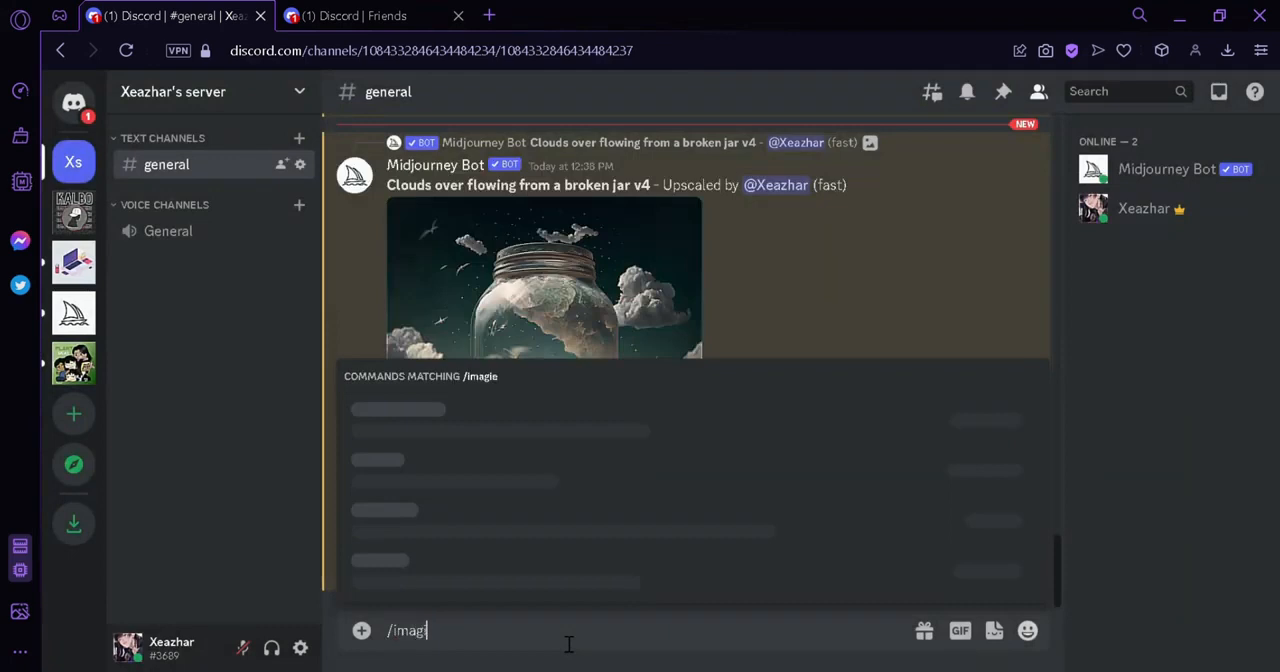
click(565, 578)
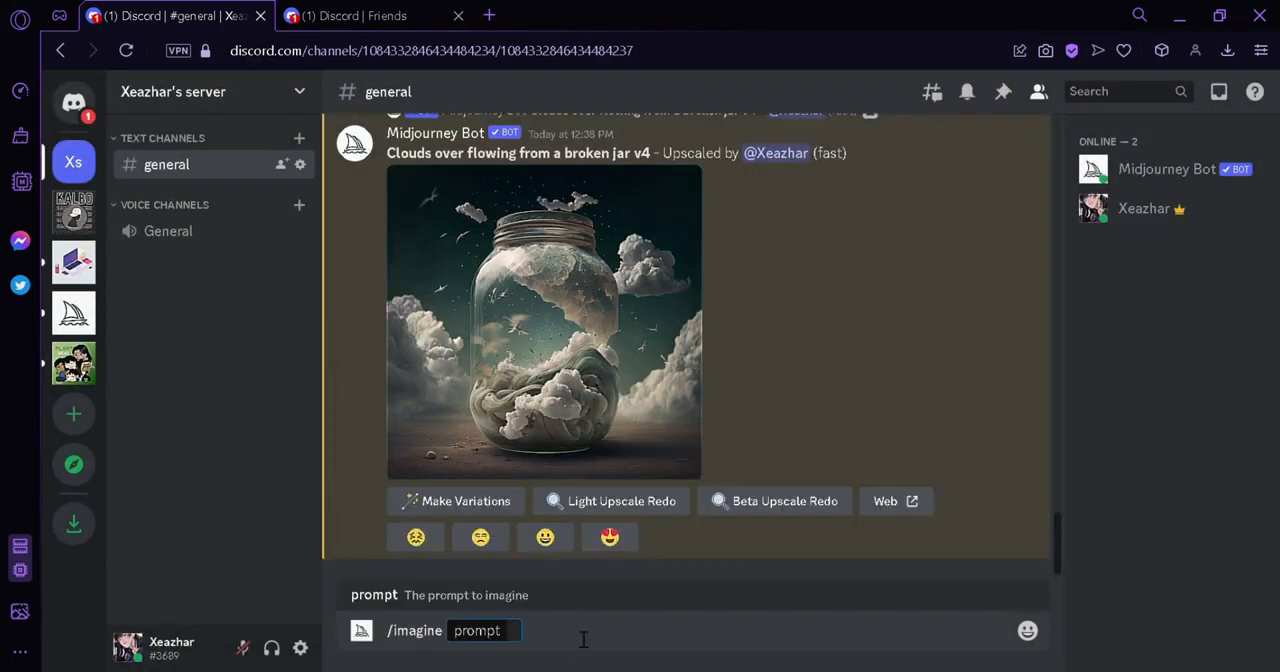
key(ctrl+v)
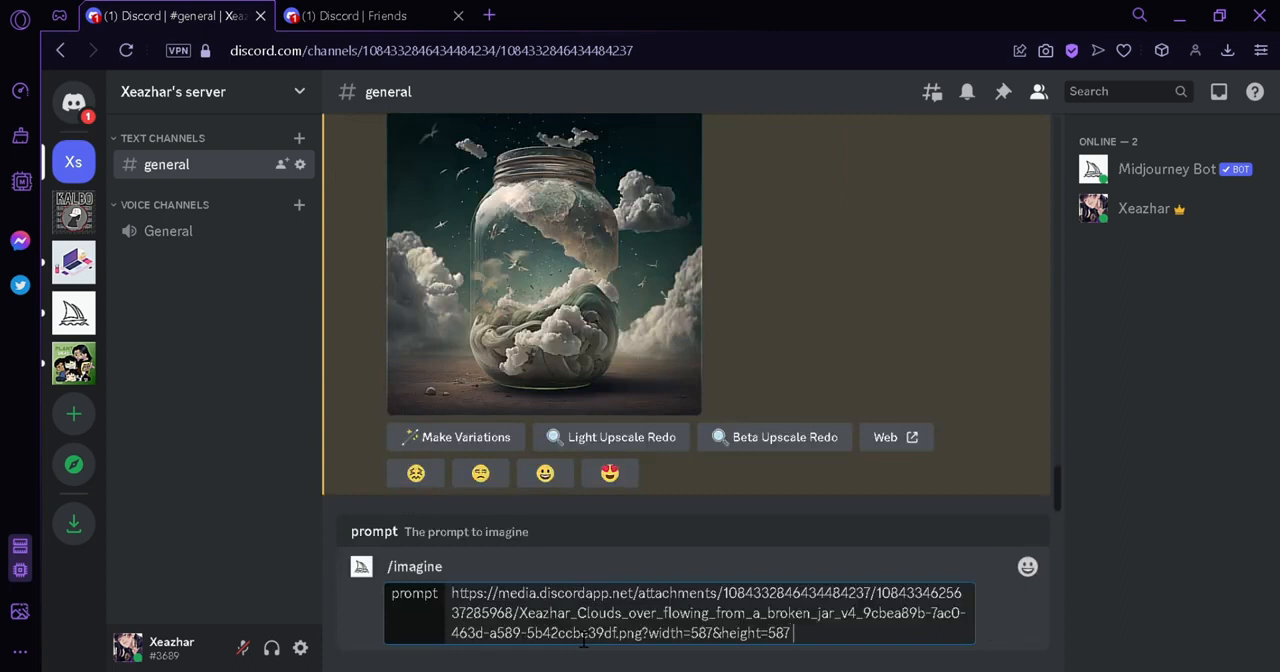
text(being held by a goddess)
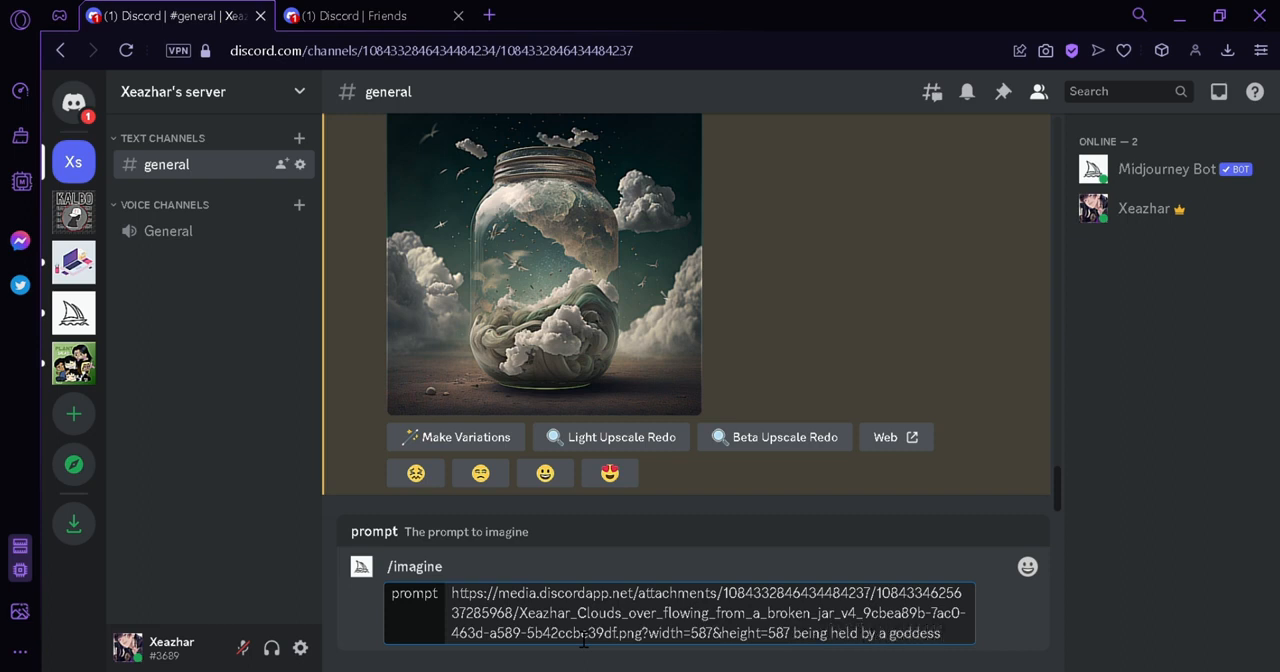
text( --v4)
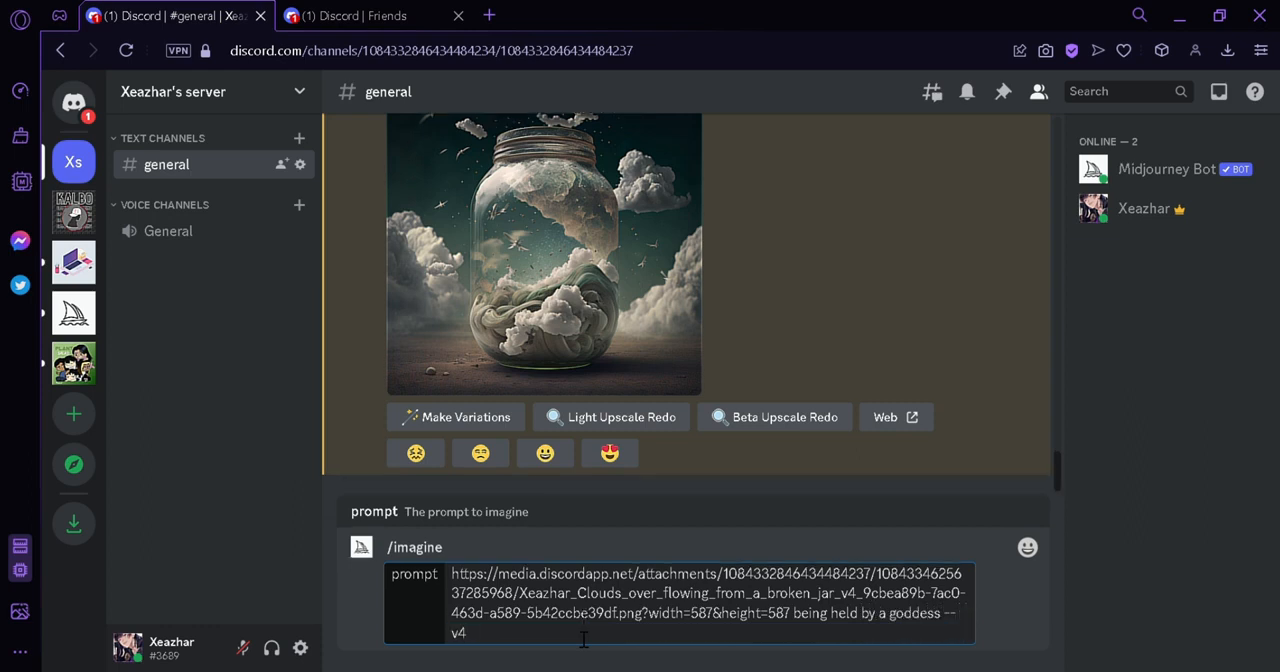
key(Return)
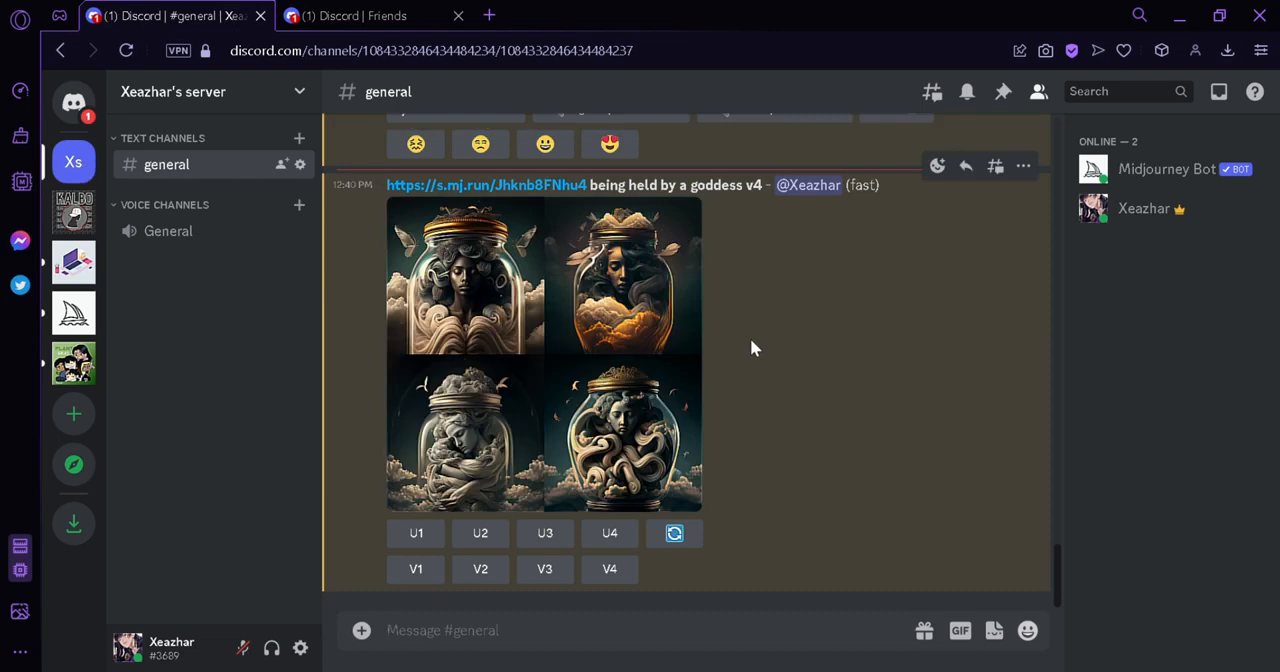
Compare the goddess image grid with the source jar image, view the grid enlarged and upscale its first image
scroll(739, 285, up, 5)
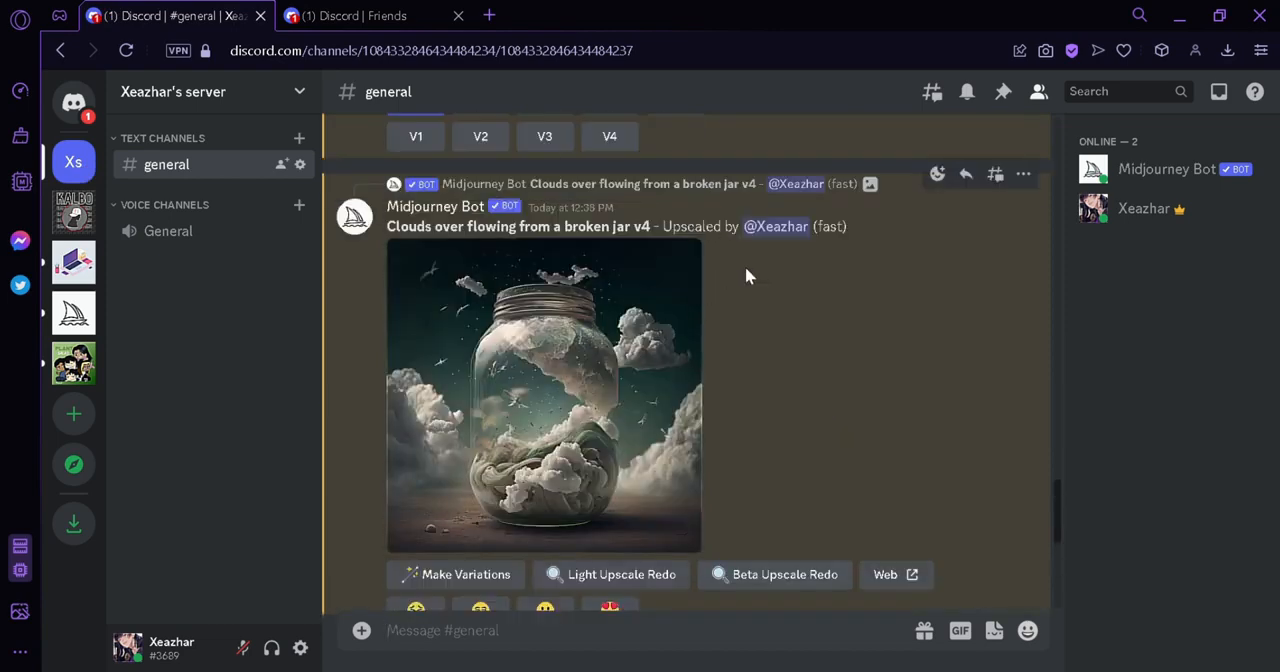
scroll(831, 290, down, 5)
scroll(848, 298, up, 3)
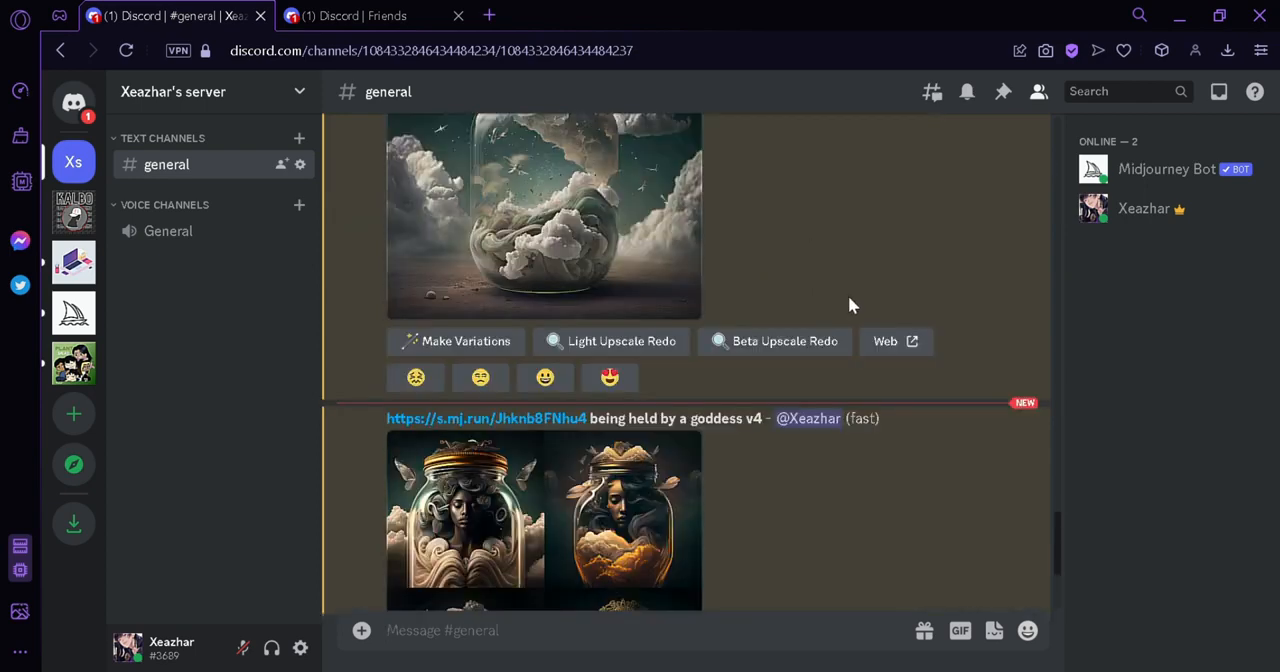
scroll(840, 303, down, 3)
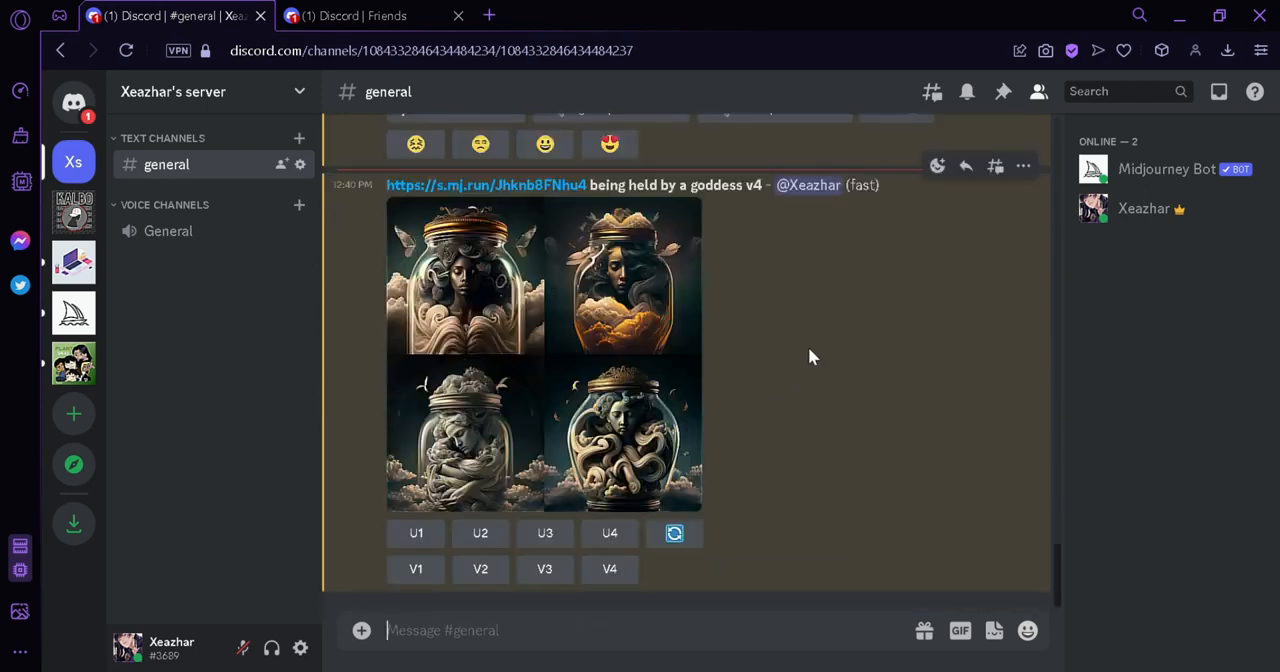
click(623, 336)
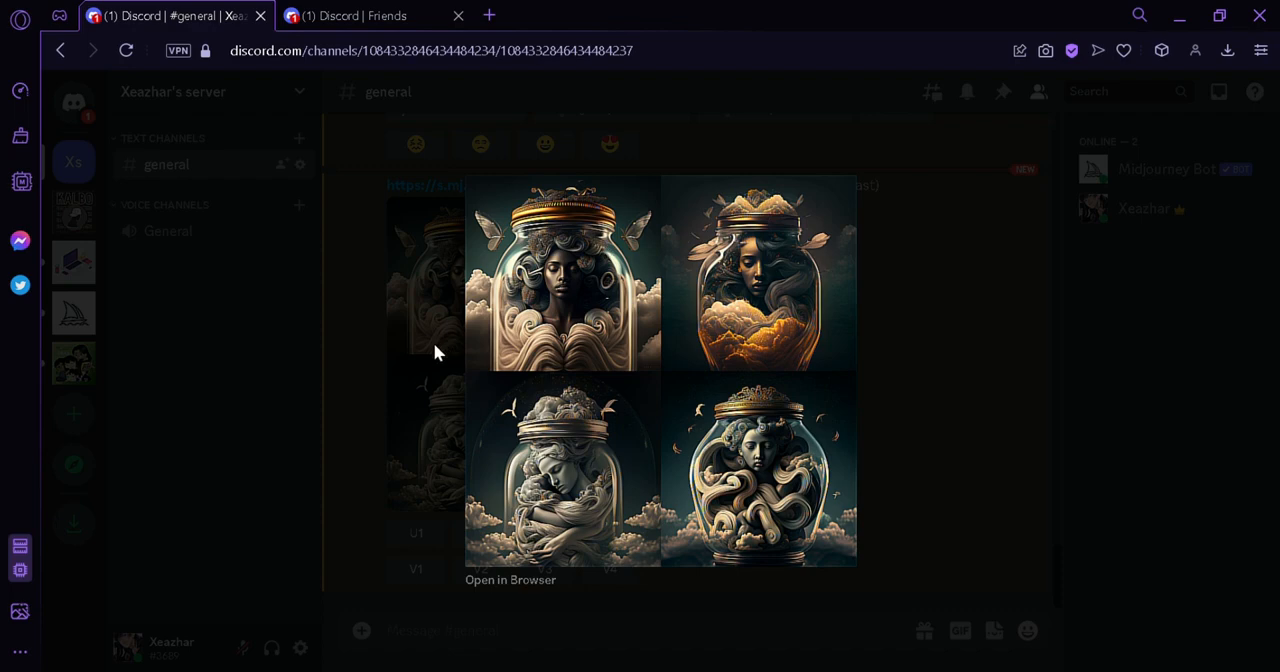
click(866, 505)
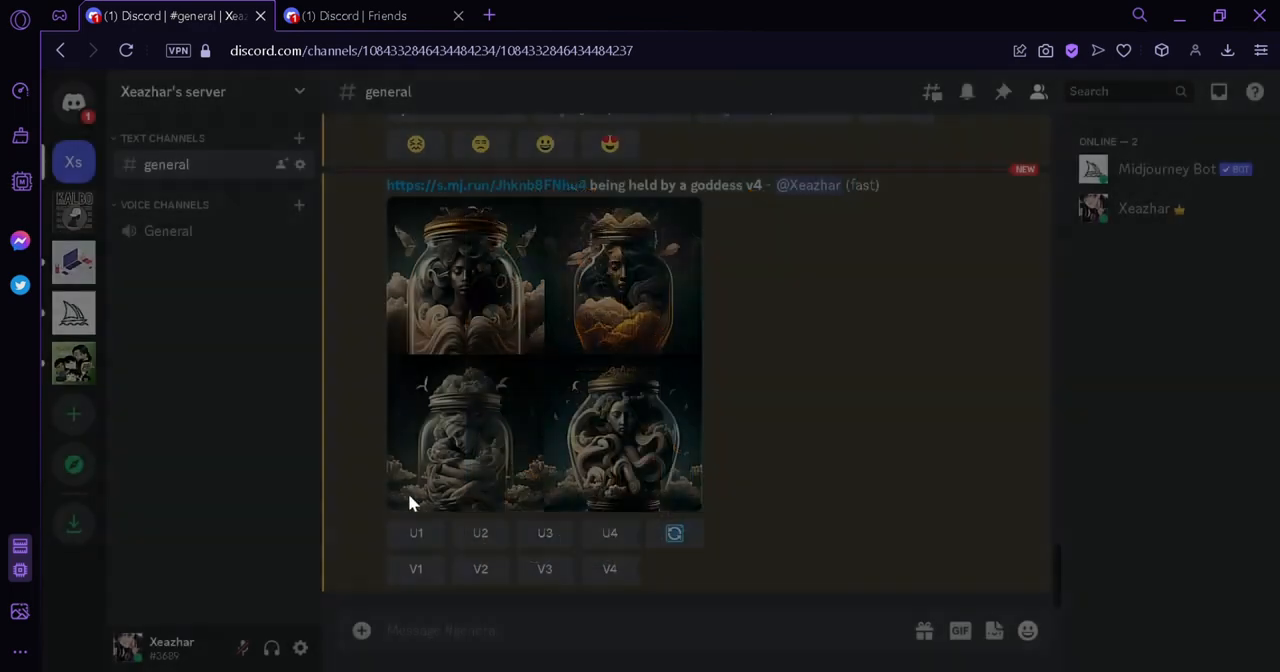
click(422, 540)
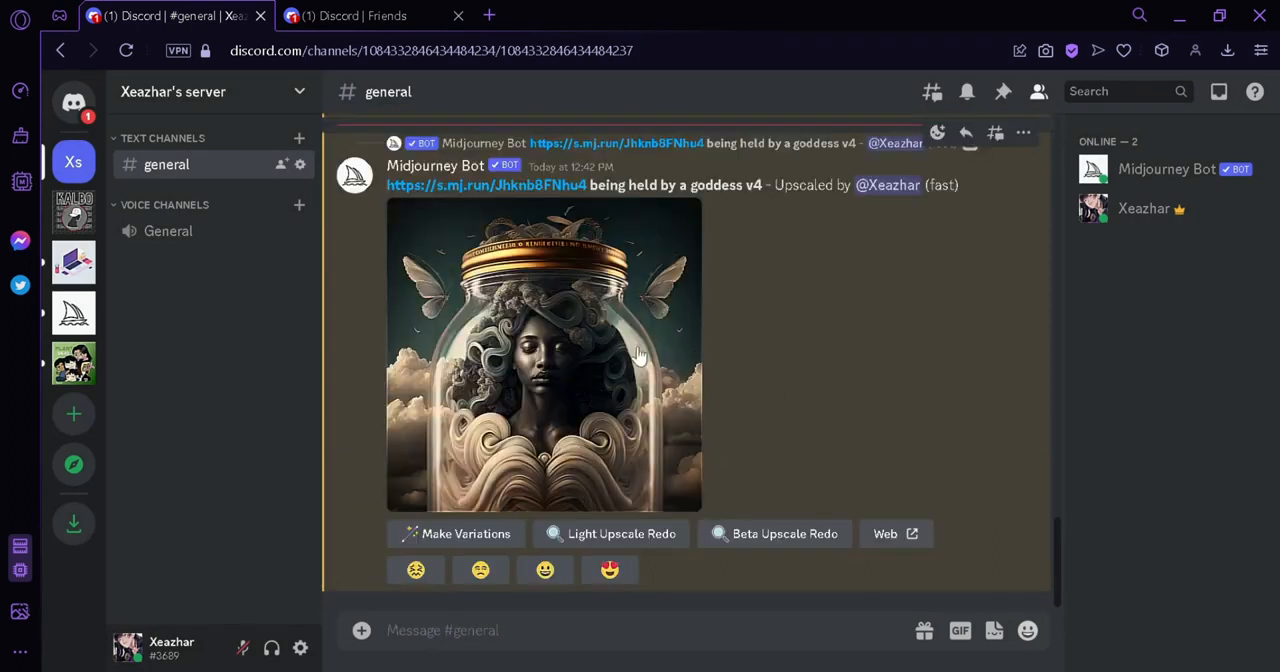
Copy the upscaled goddess image's link and paste it into a new /imagine prompt, declining the PlayStation Network offer
click(680, 325)
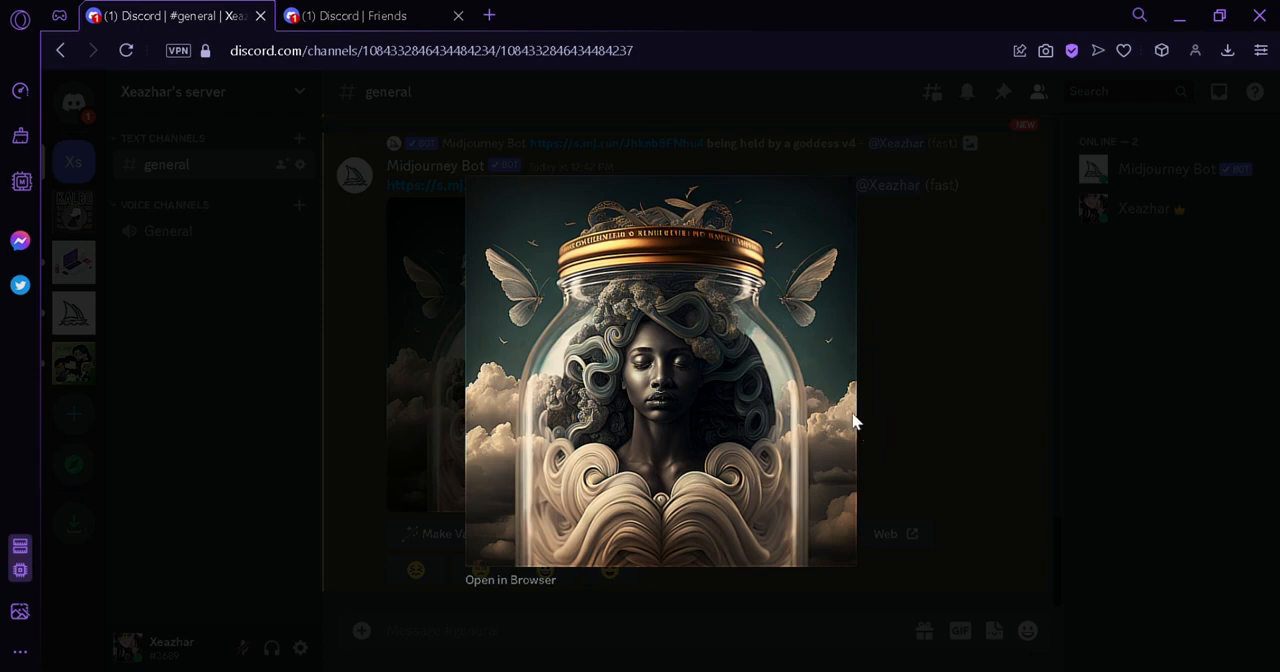
click(916, 378)
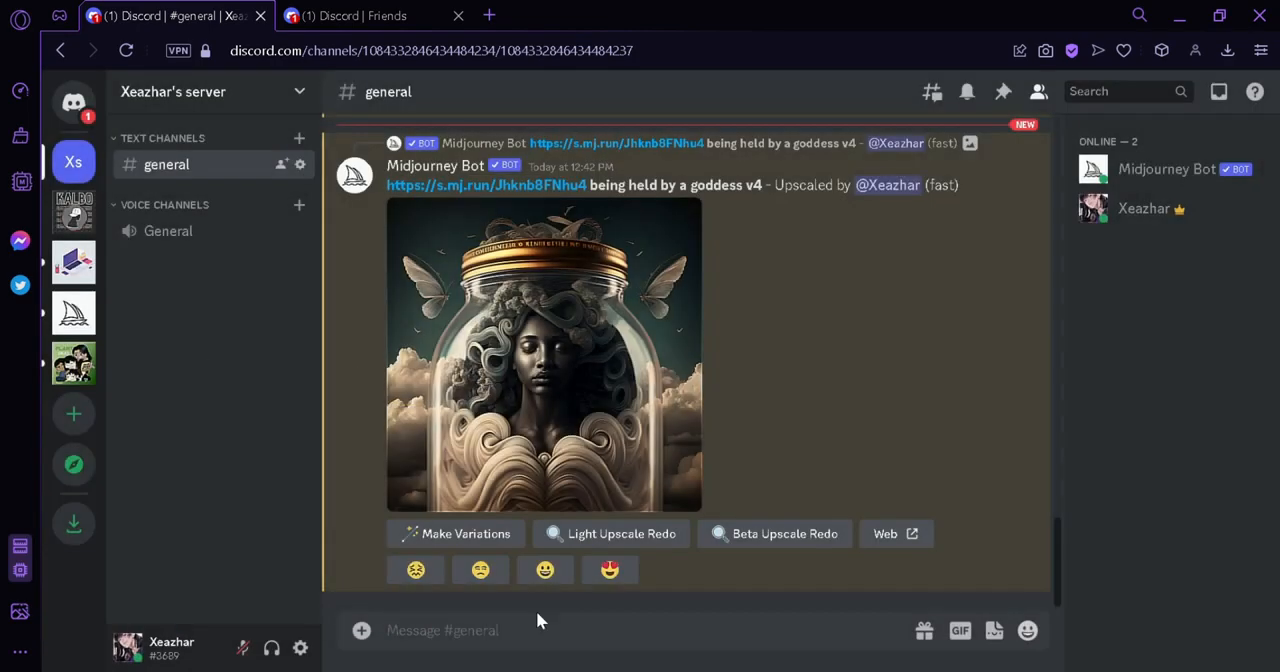
text(/imag)
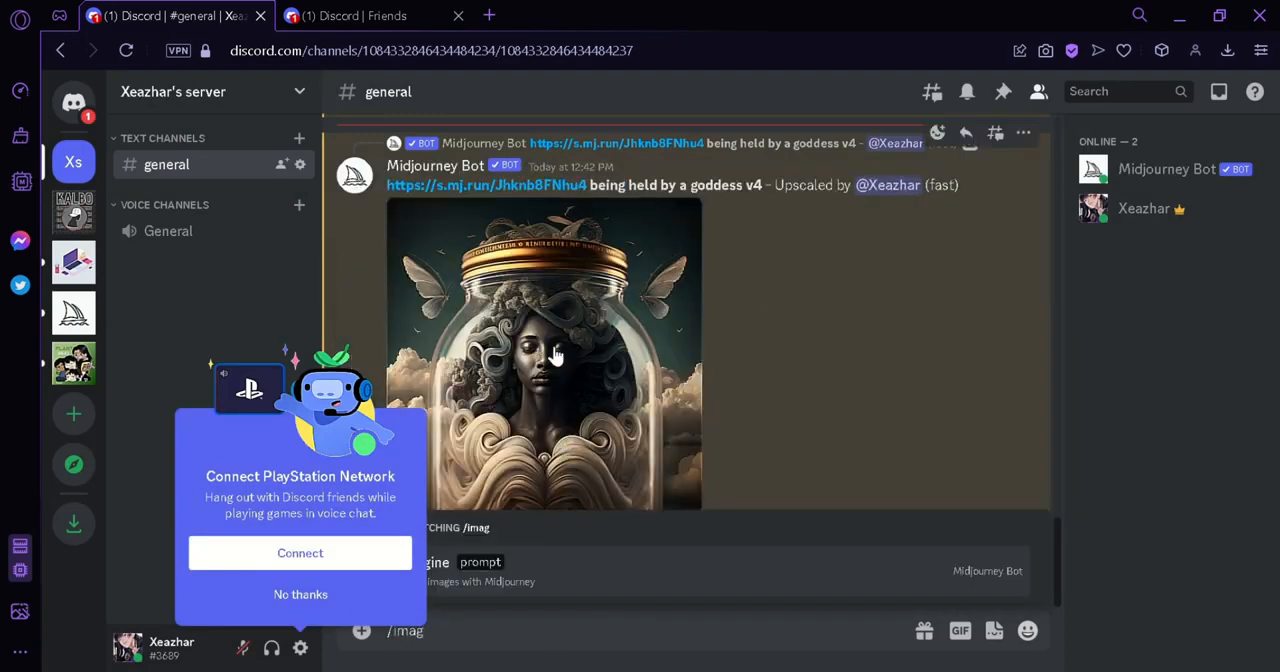
click(591, 585)
click(290, 597)
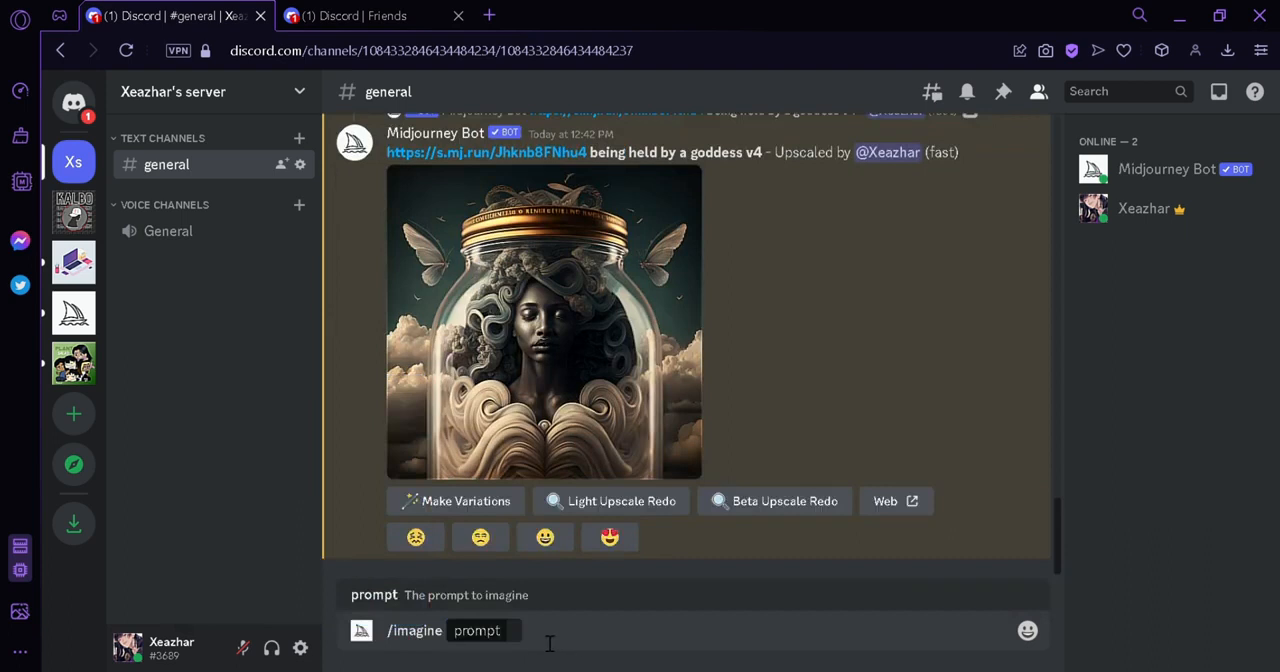
key(ctrl+v)
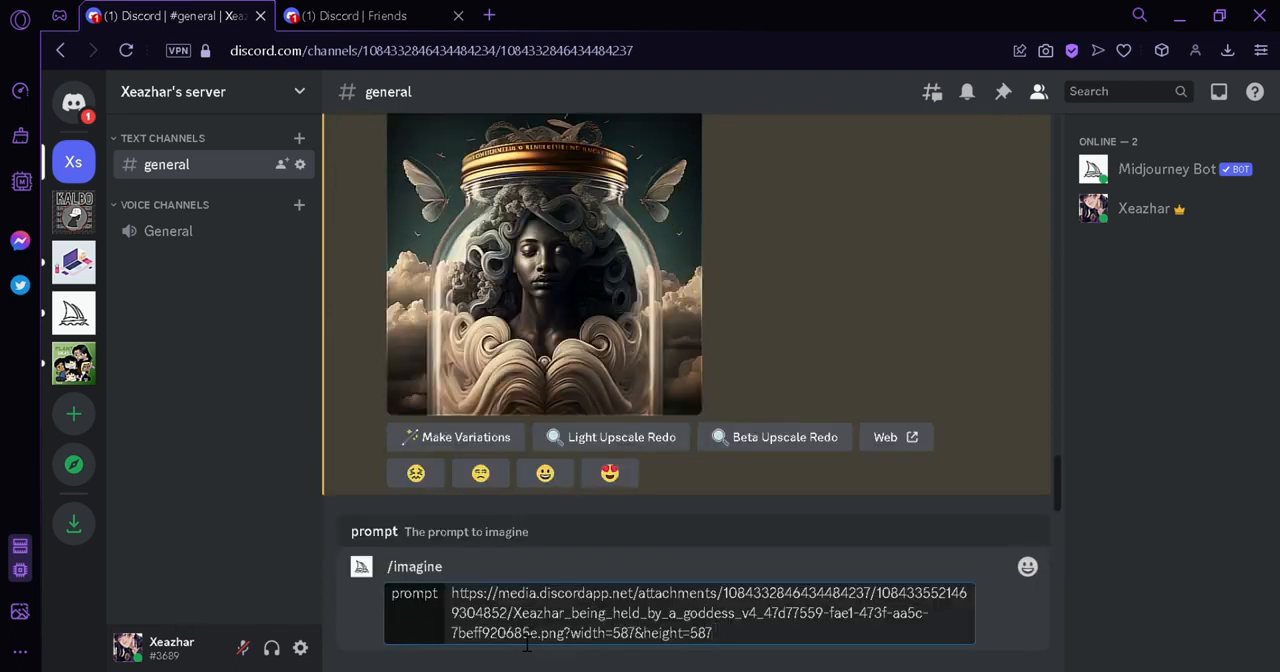
Complete the prompt after the image link with "become a painting hangged in the middle of olympus --v4" and submit it
text(become a painting )
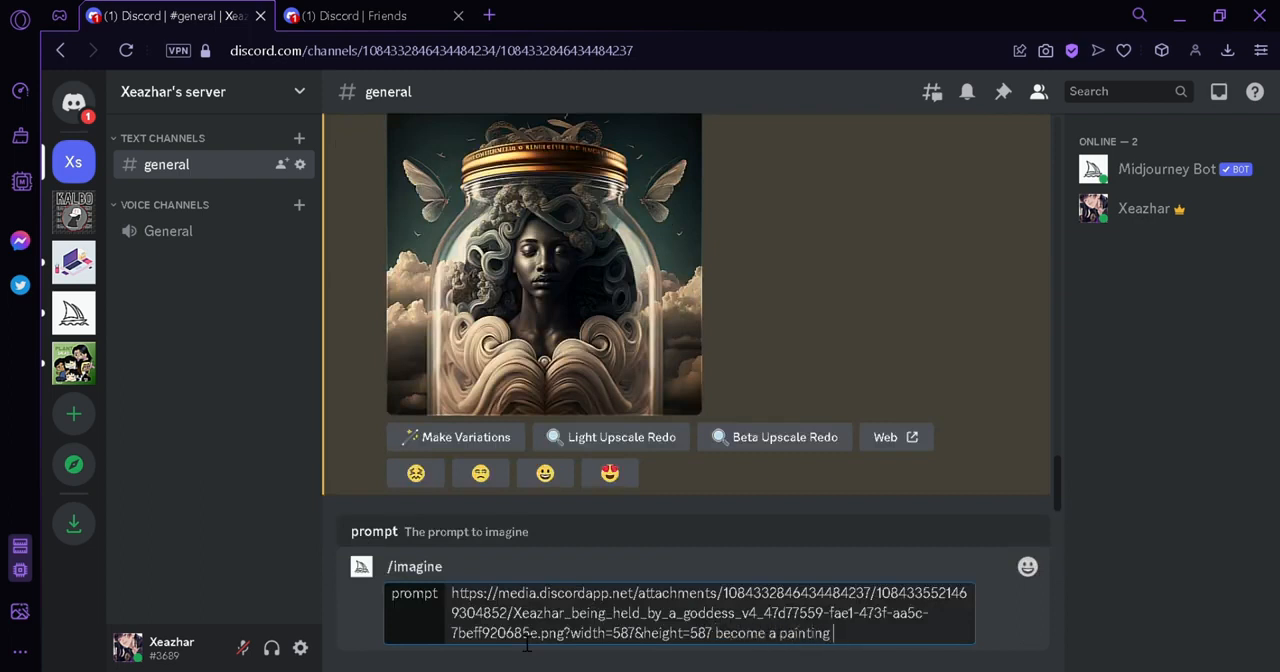
text(hangged in the middle of o)
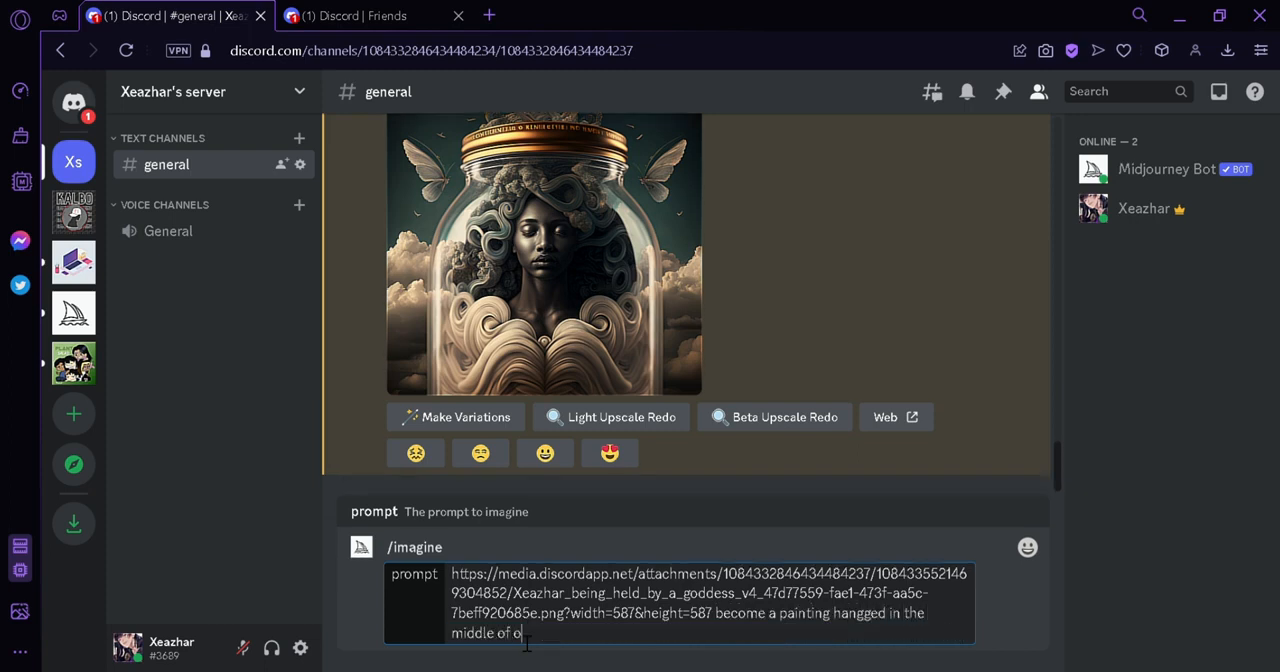
text(lympus --v 4)
key(Return)
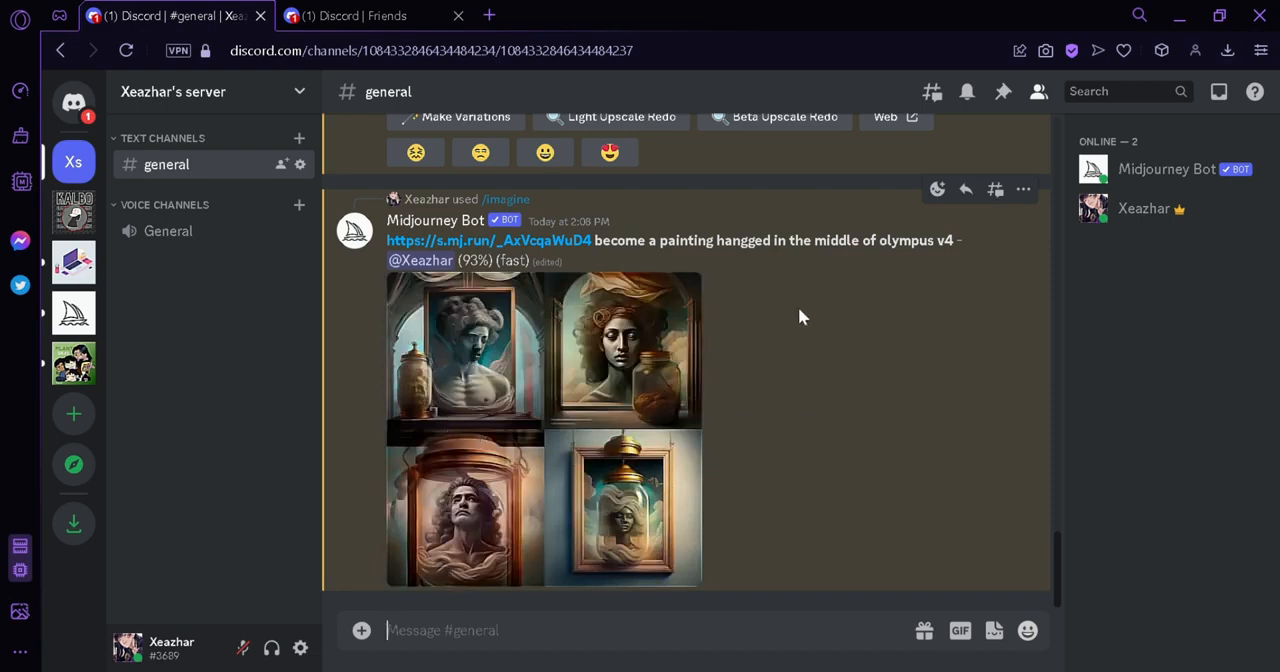
Compare the olympus painting results with the earlier goddess and broken-jar images in the general channel
click(605, 312)
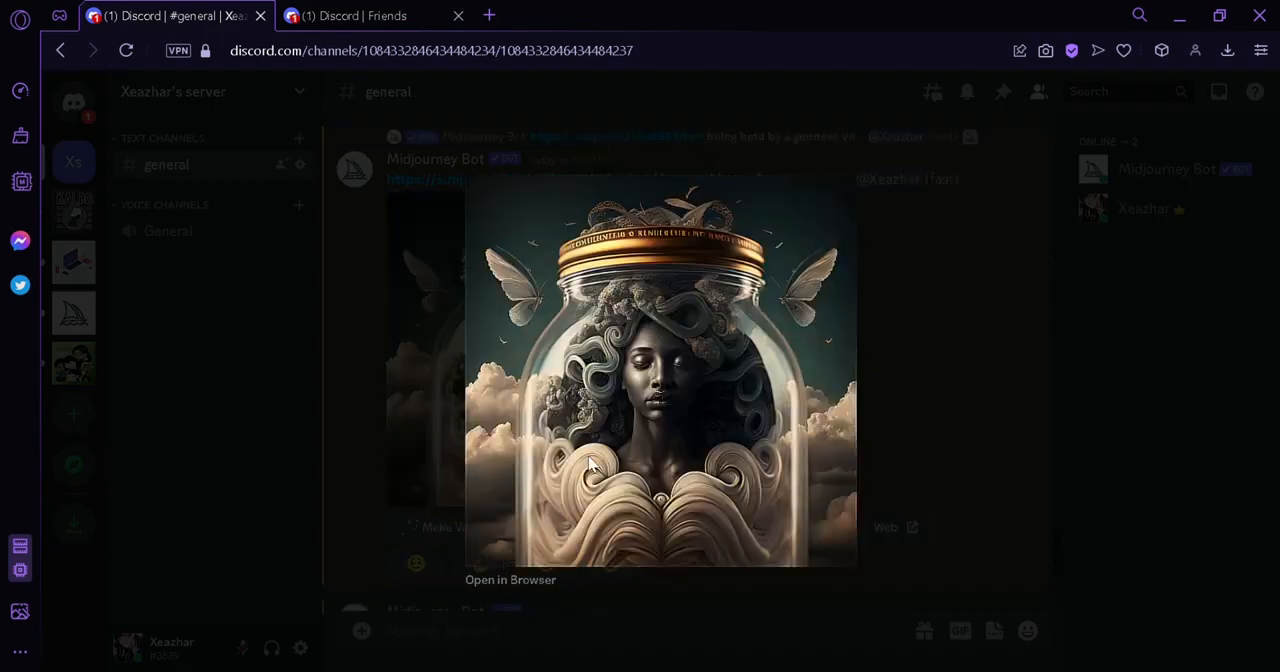
click(411, 386)
scroll(450, 390, down, 5)
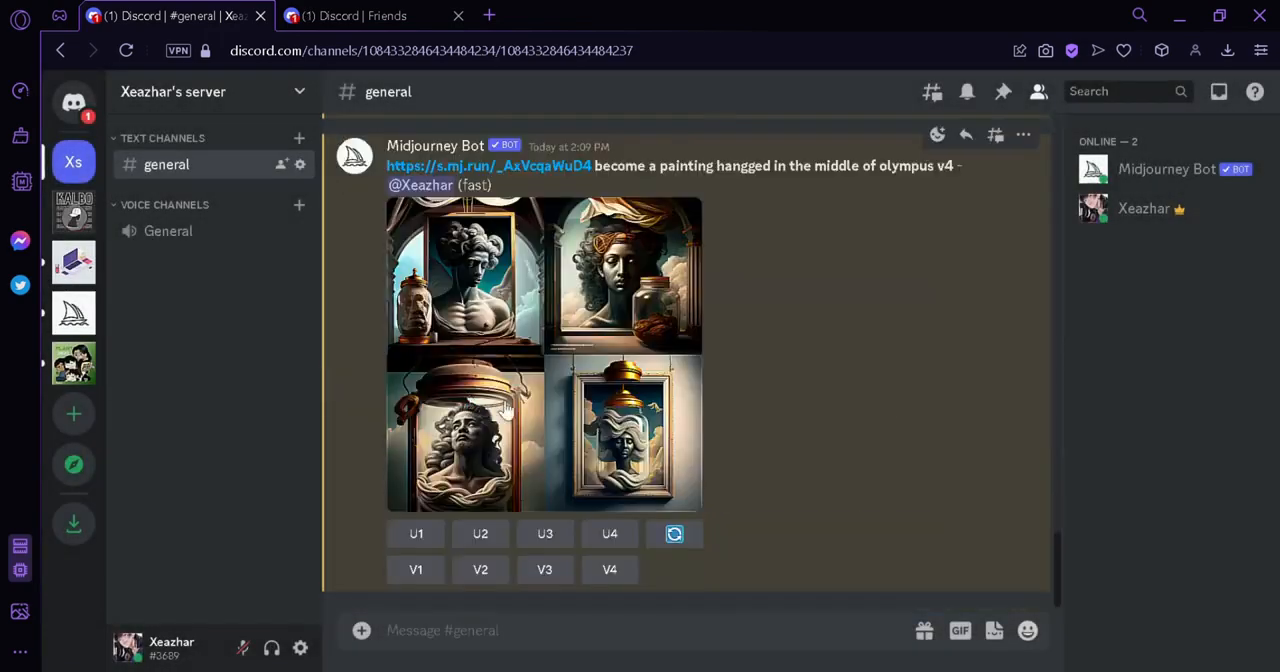
click(505, 410)
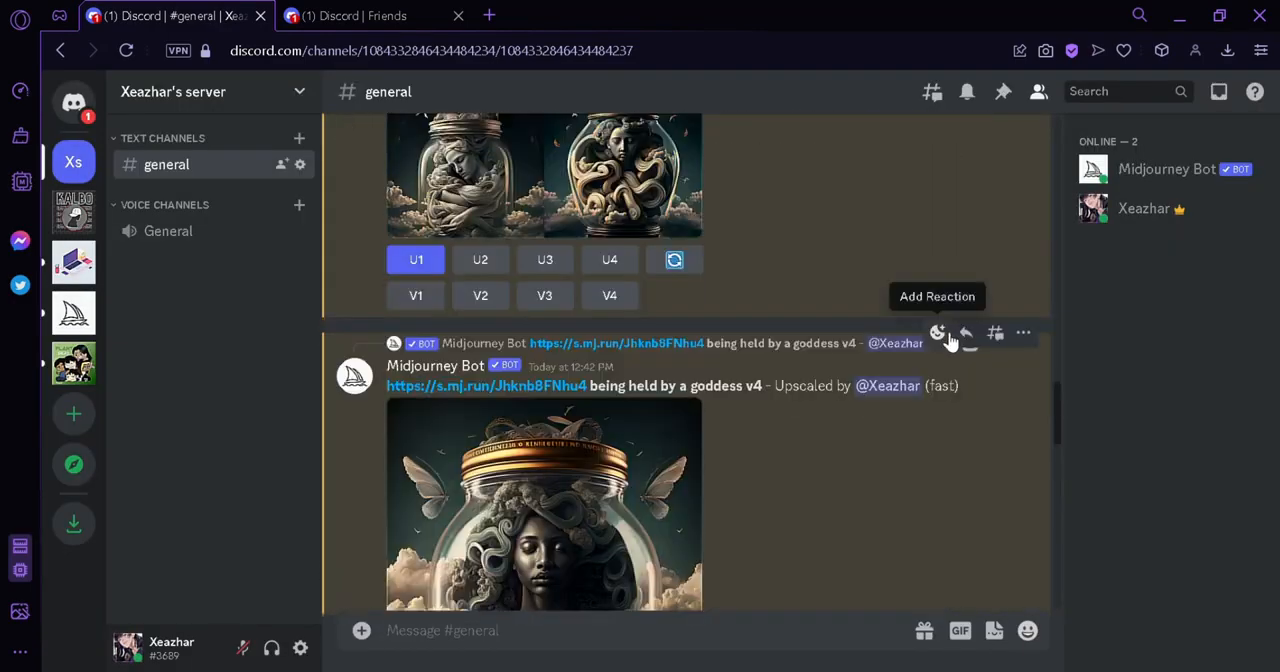
scroll(948, 340, up, 3)
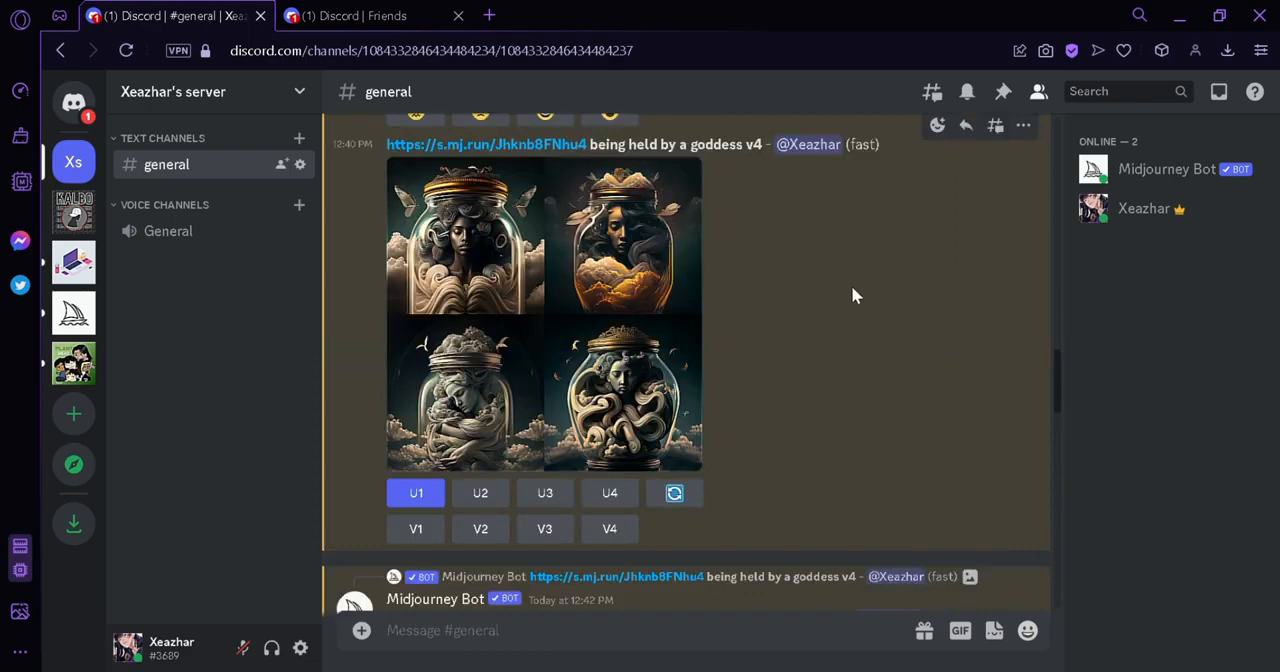
scroll(839, 309, up, 9)
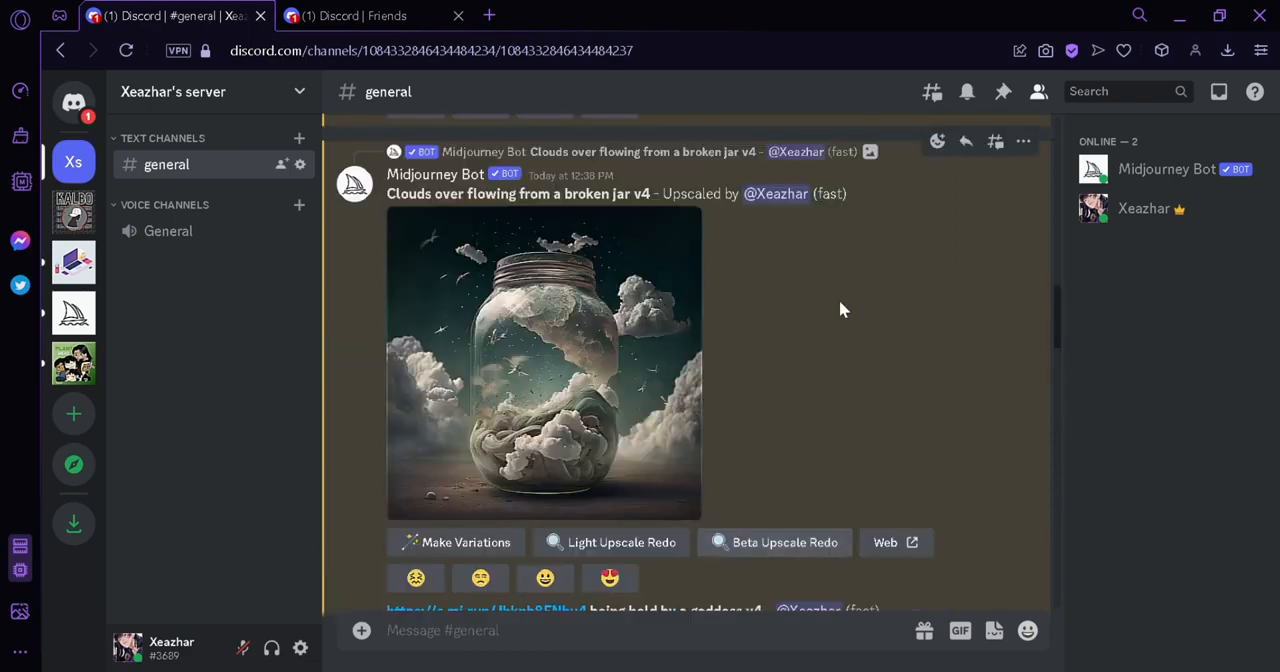